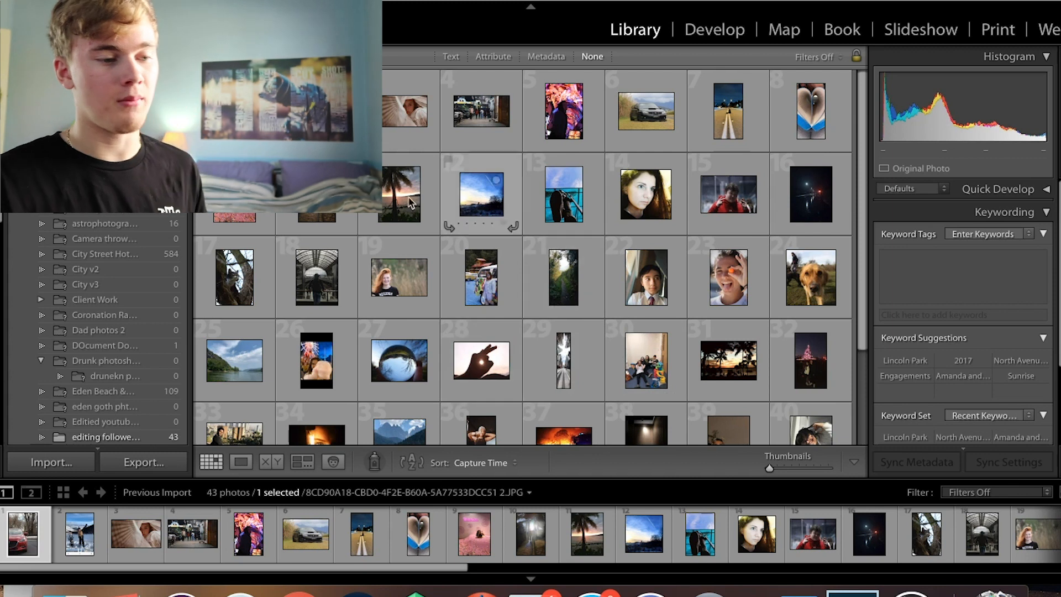
- Open the red car photo in the Develop module and set its white balance temperature to -10
{"action": "key", "text": "e"}
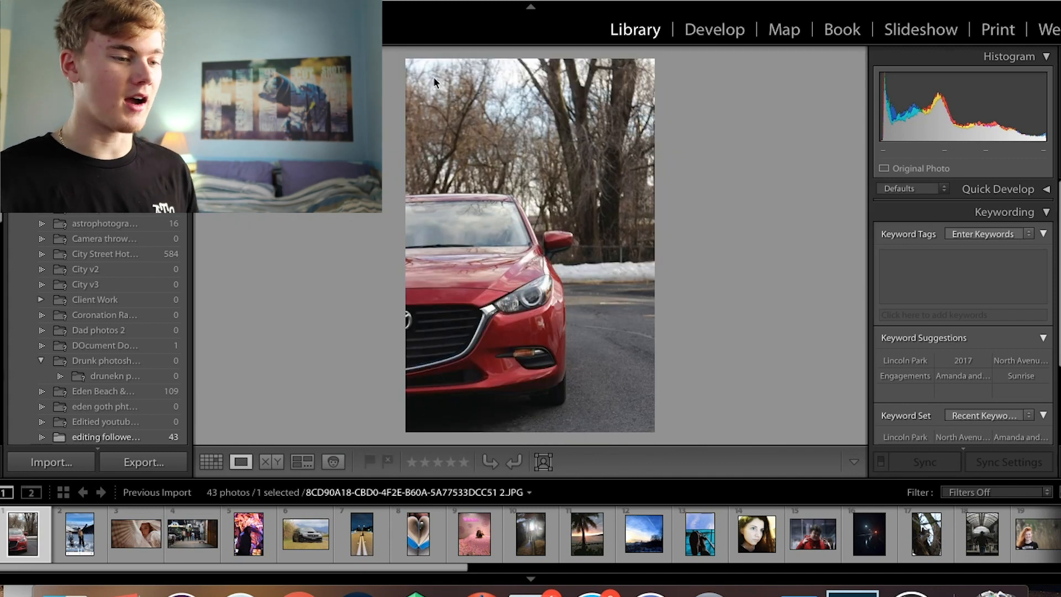
{"action": "left_click", "coordinate": [719, 31]}
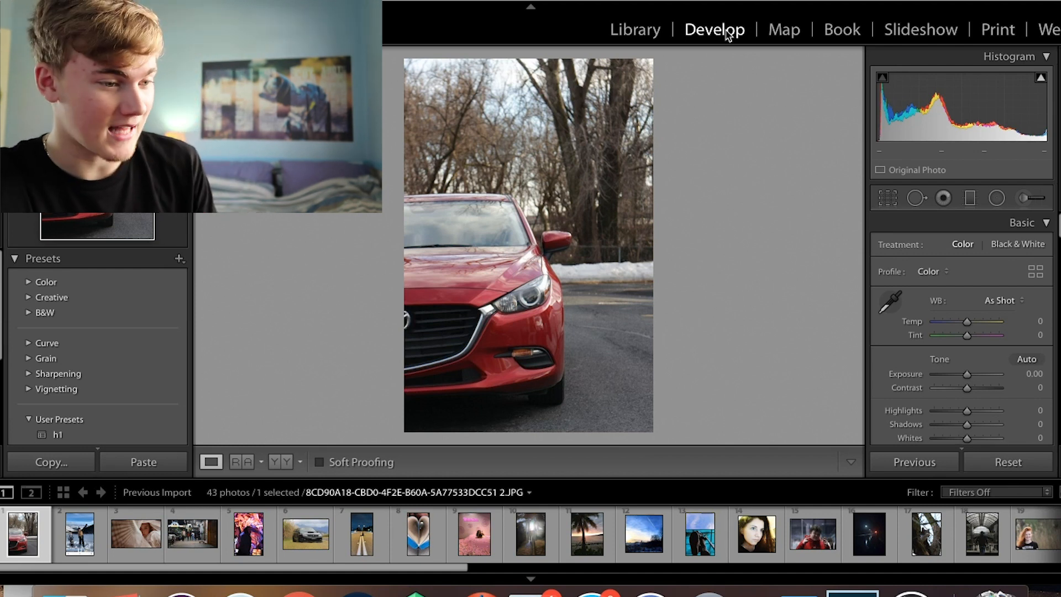
{"action": "left_click_drag", "start_coordinate": [966, 323], "coordinate": [965, 328]}
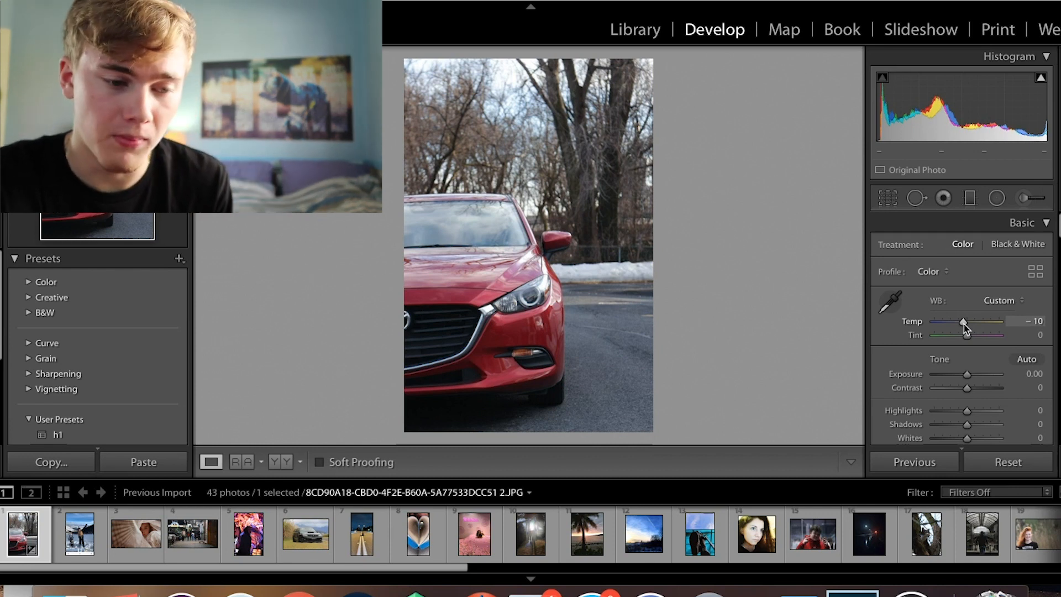
- Lower the car photo's overall exposure to -0.90
{"action": "scroll", "coordinate": [965, 327], "scroll_direction": "down", "scroll_amount": 10}
{"action": "left_click_drag", "start_coordinate": [970, 370], "coordinate": [961, 371]}
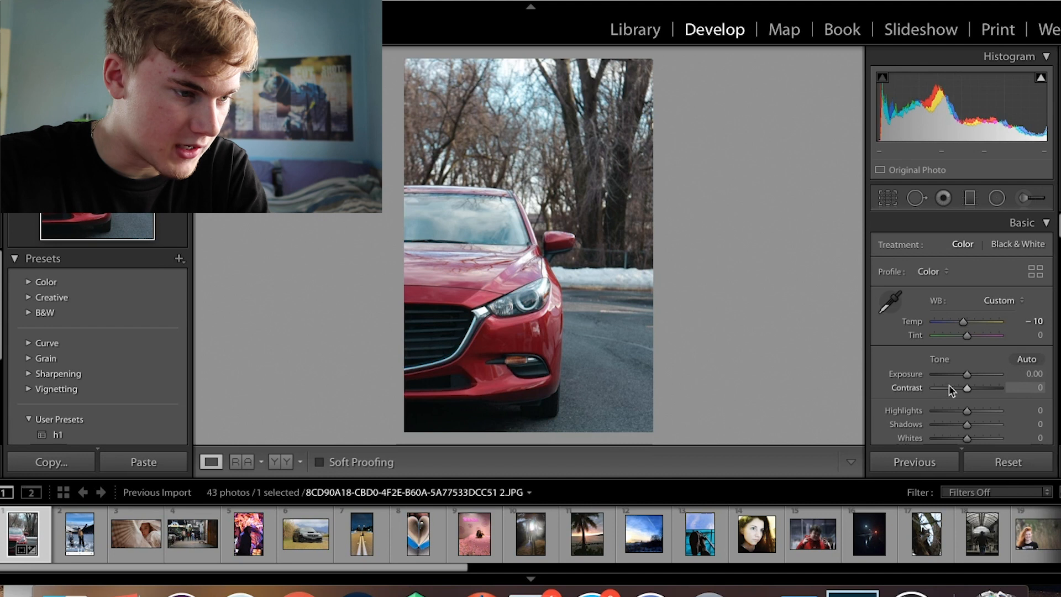
{"action": "left_click_drag", "start_coordinate": [967, 374], "coordinate": [963, 374]}
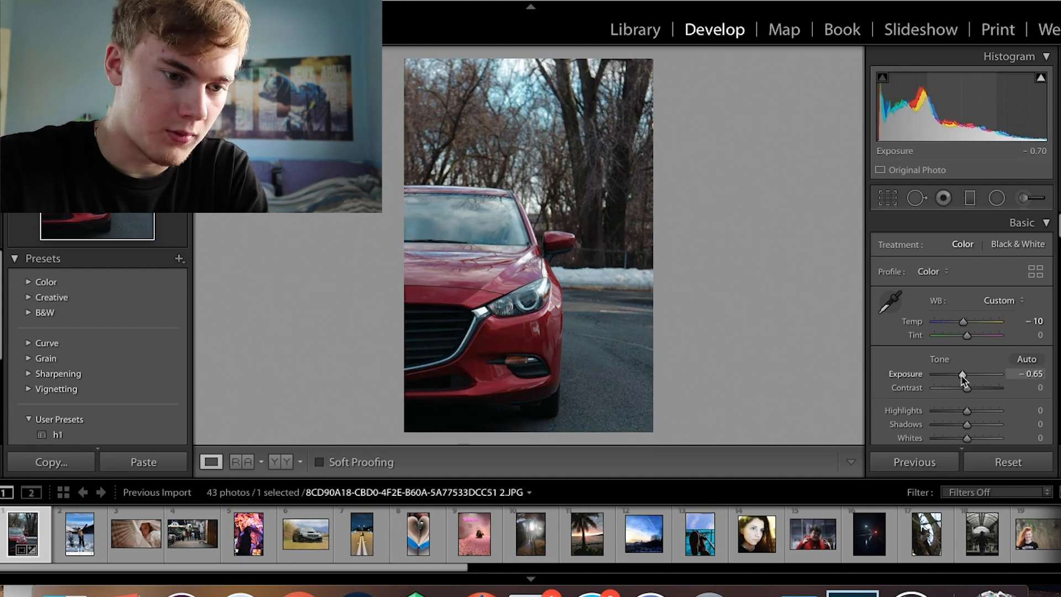
- Add a radial filter over the front of the car with its effect settings reset and exposure slightly raised
{"action": "left_click", "coordinate": [996, 199]}
{"action": "left_click_drag", "start_coordinate": [450, 294], "coordinate": [582, 418]}
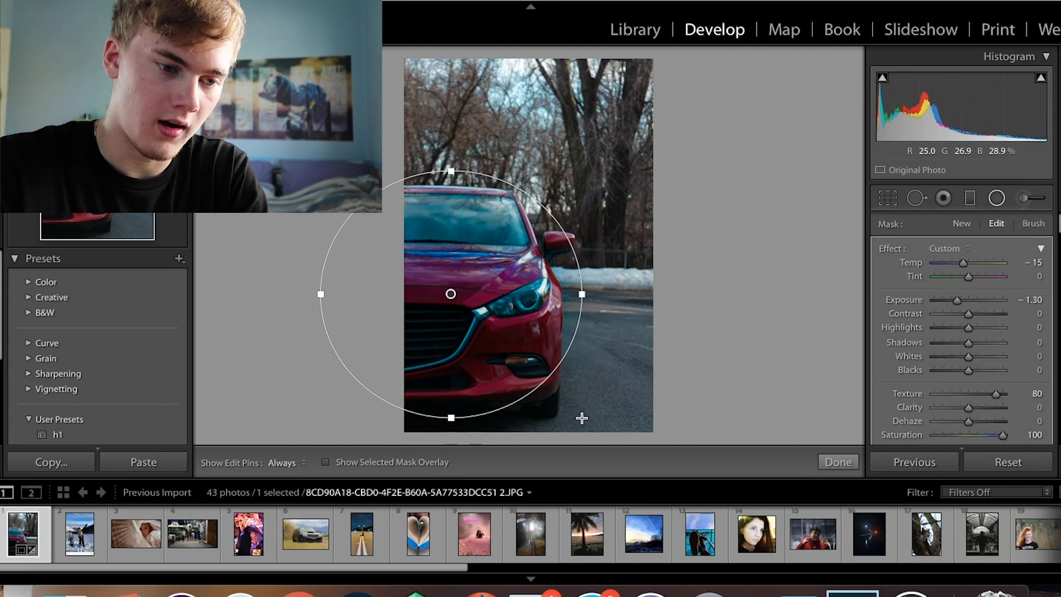
{"action": "double_click", "coordinate": [888, 248]}
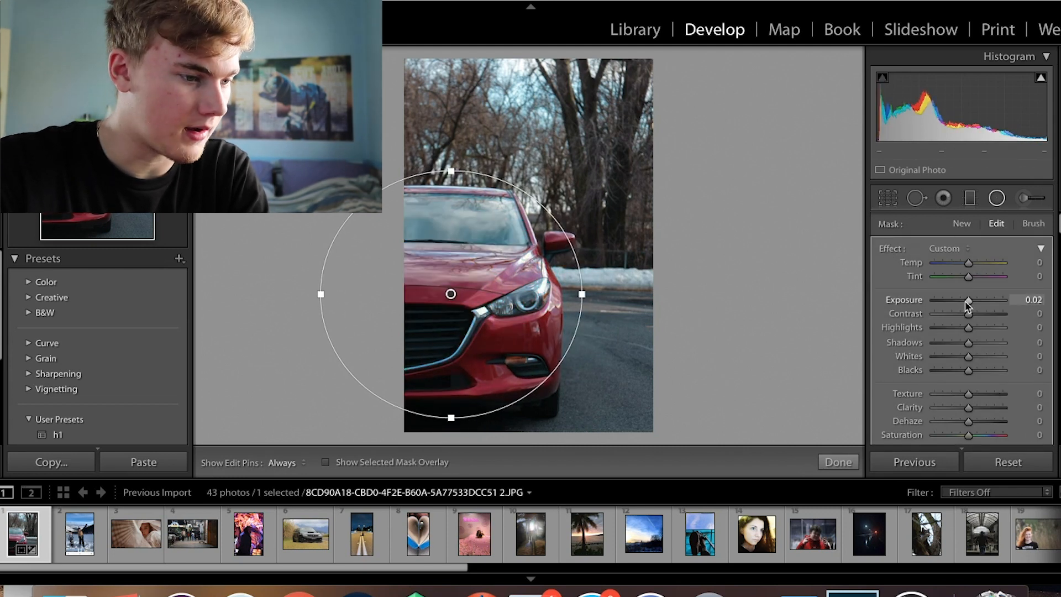
{"action": "left_click_drag", "start_coordinate": [968, 301], "coordinate": [972, 303]}
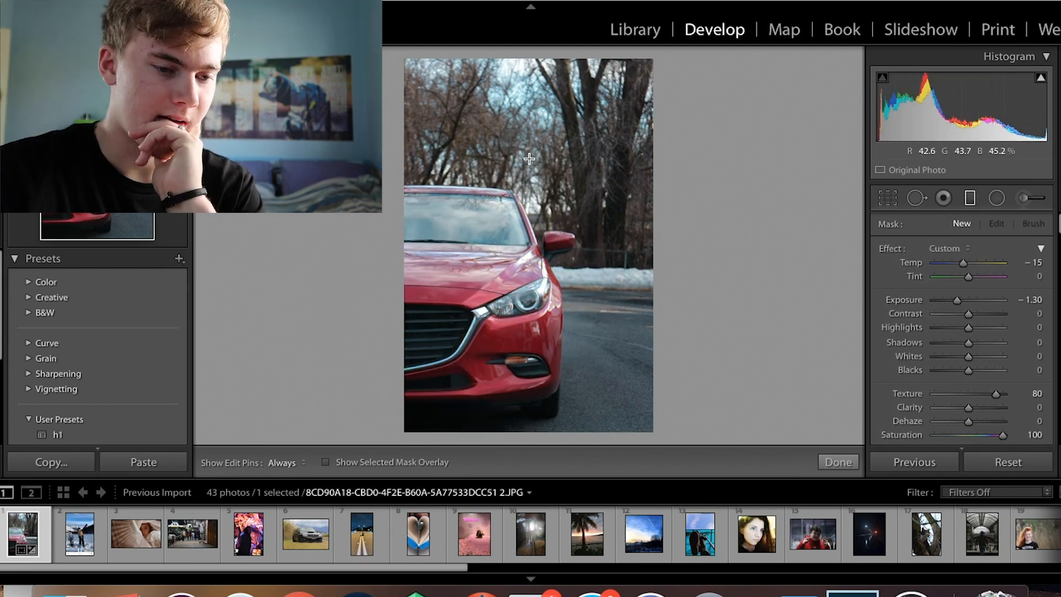
- Set the car photo's texture to +12, clarity to +26 and dehaze to +9
{"action": "key", "text": "m"}
{"action": "scroll", "coordinate": [933, 368], "scroll_direction": "down", "scroll_amount": 2}
{"action": "scroll", "coordinate": [940, 362], "scroll_direction": "down", "scroll_amount": 6}
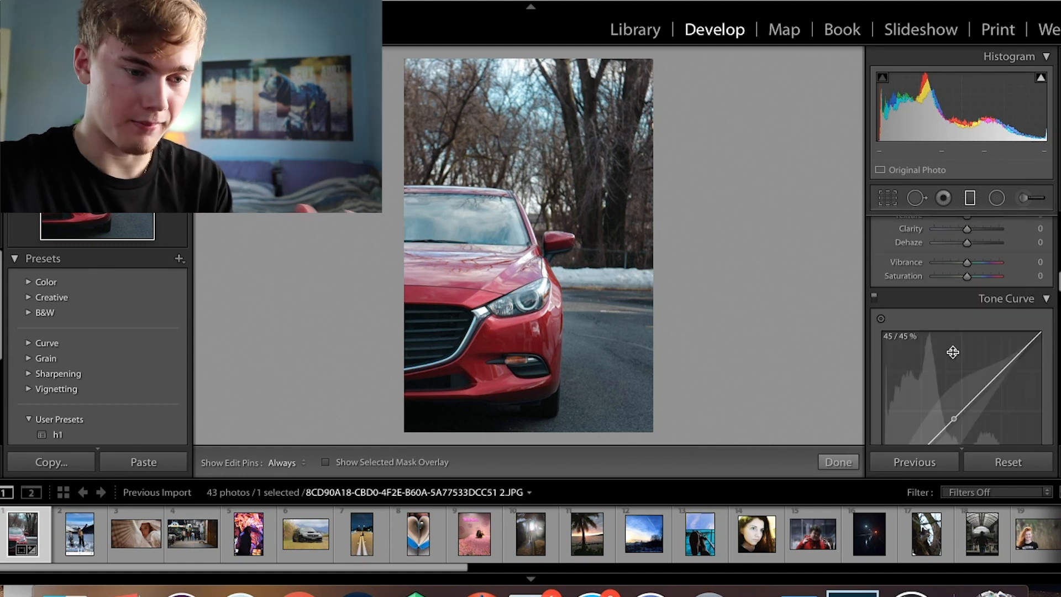
{"action": "scroll", "coordinate": [952, 352], "scroll_direction": "down", "scroll_amount": 8}
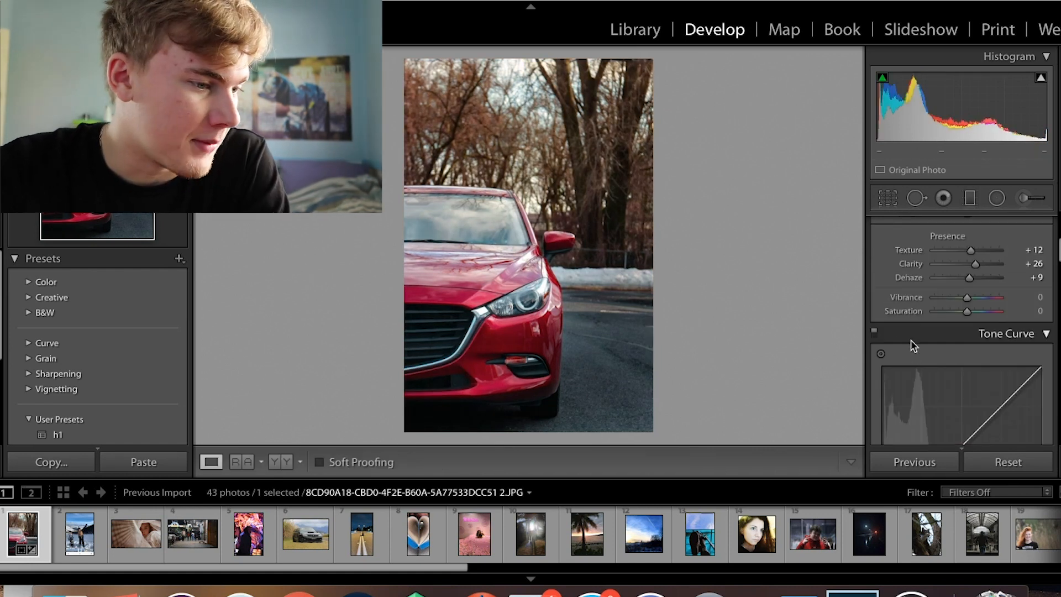
- Add a diagonal graduated filter over the trees, reset its effect settings and set its exposure to 2.00
{"action": "key", "text": "m"}
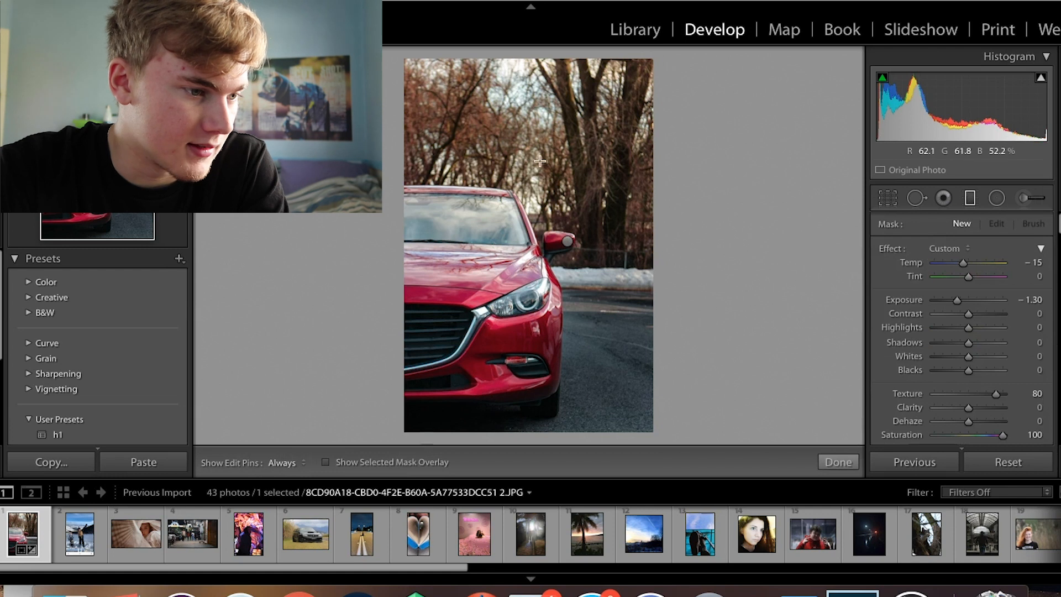
{"action": "left_click_drag", "start_coordinate": [624, 80], "coordinate": [490, 271]}
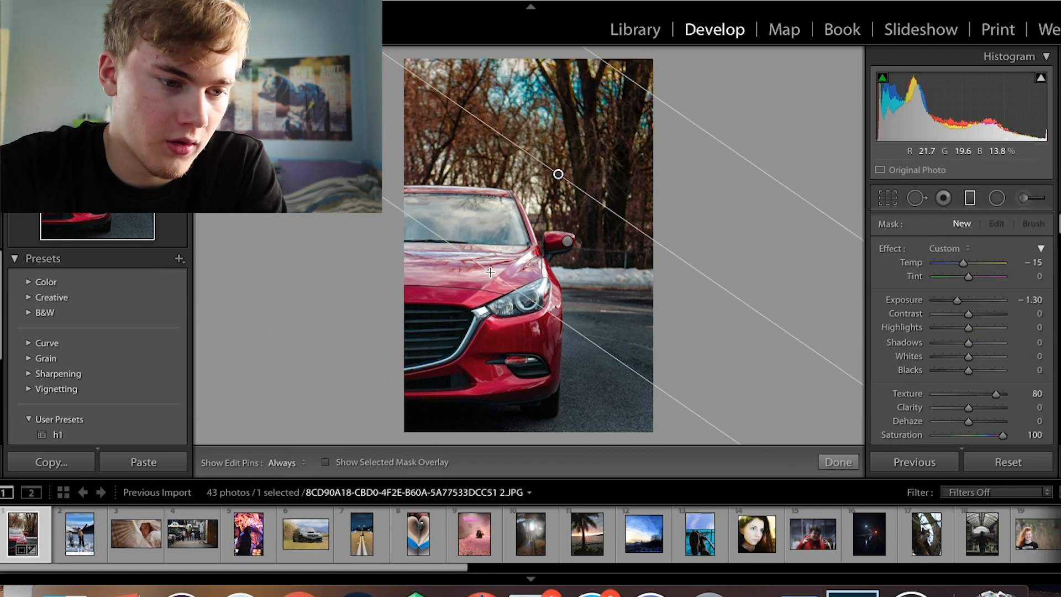
{"action": "double_click", "coordinate": [891, 250]}
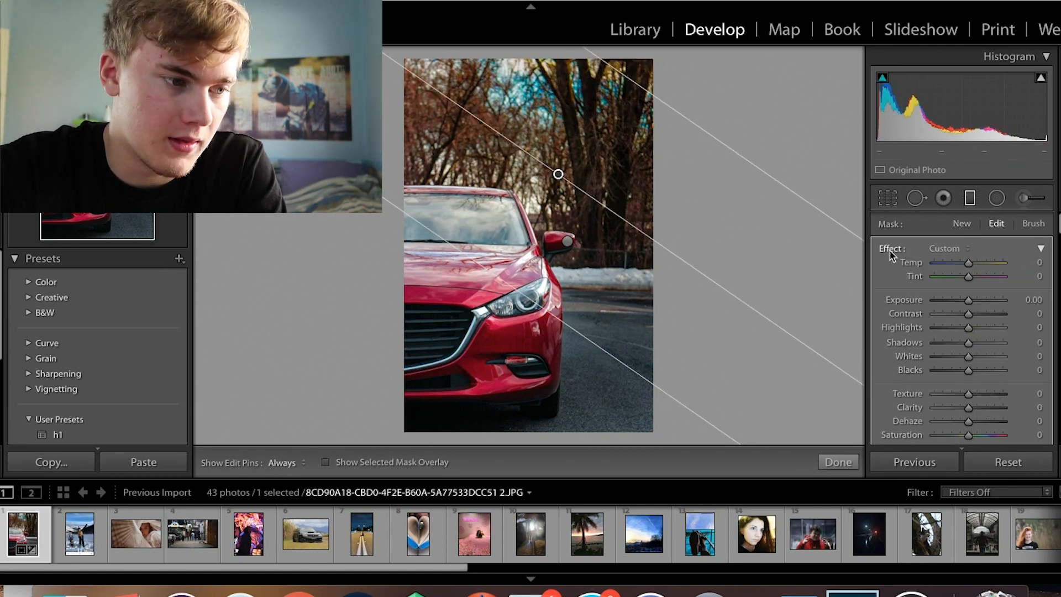
{"action": "left_click_drag", "start_coordinate": [968, 300], "coordinate": [986, 301]}
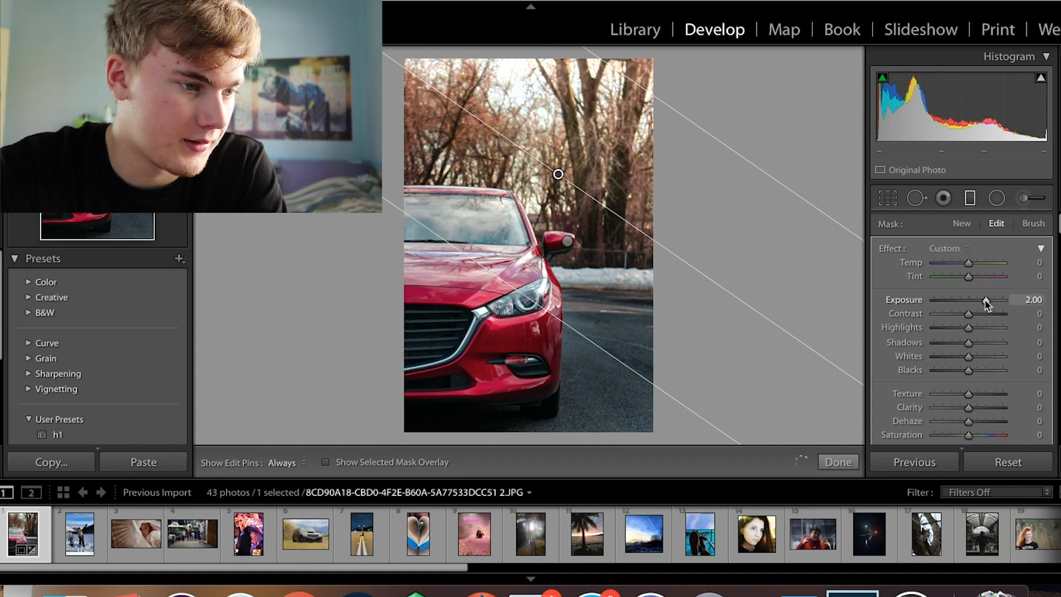
{"action": "key", "text": "m"}
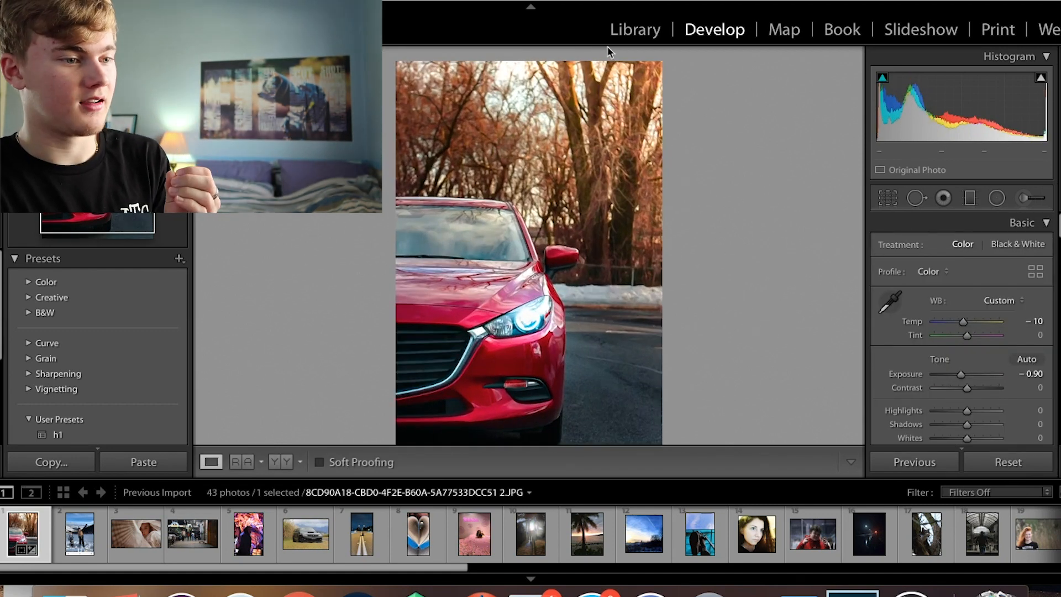
- Compare the car photo's before and after versions side by side, and return to the single-photo view
{"action": "left_click", "coordinate": [403, 1]}
{"action": "mouse_move", "coordinate": [411, 137]}
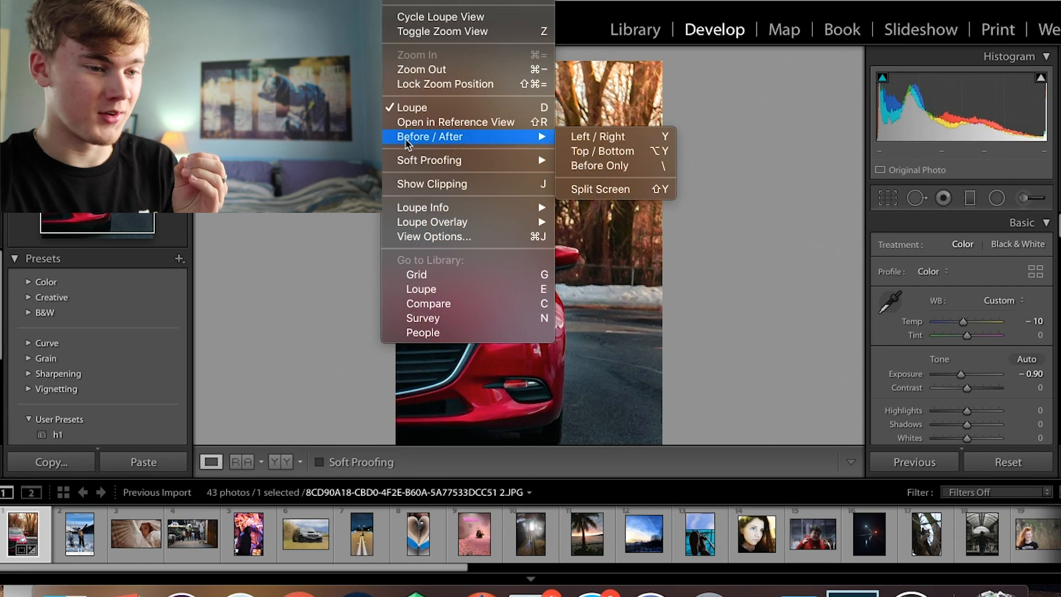
{"action": "left_click", "coordinate": [581, 135]}
{"action": "left_click", "coordinate": [582, 135]}
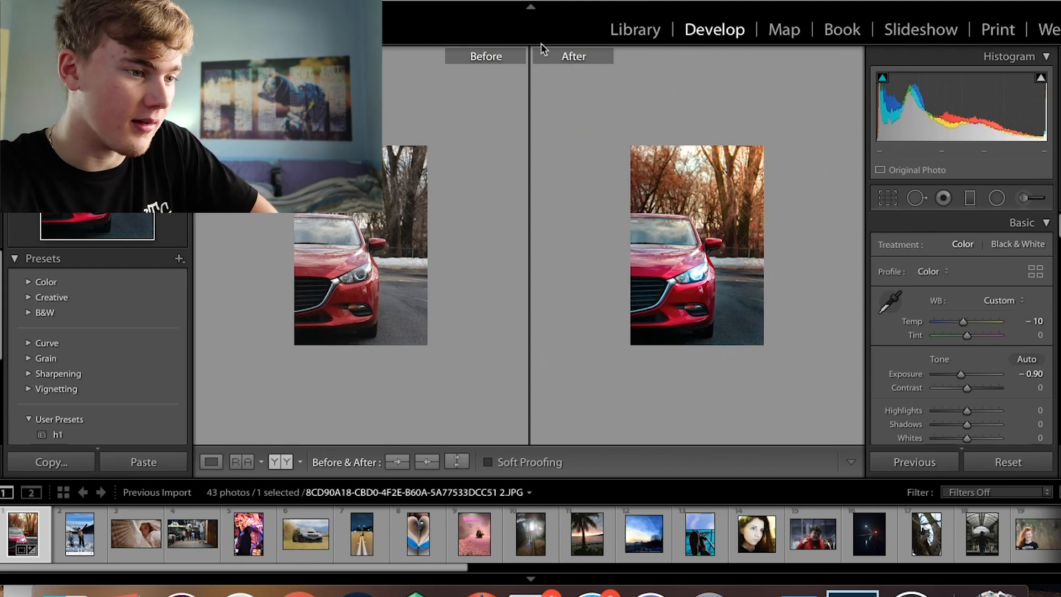
{"action": "key", "text": "y"}
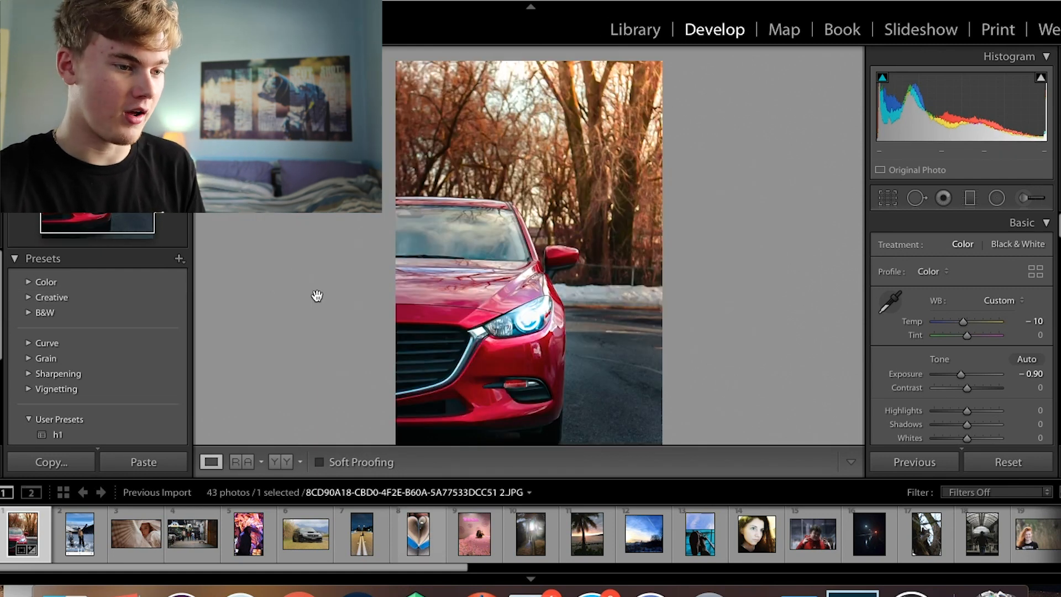
- Switch to the snowboarder photo and crop away the strip of thumbnails along its lower edge
{"action": "key", "text": "Right"}
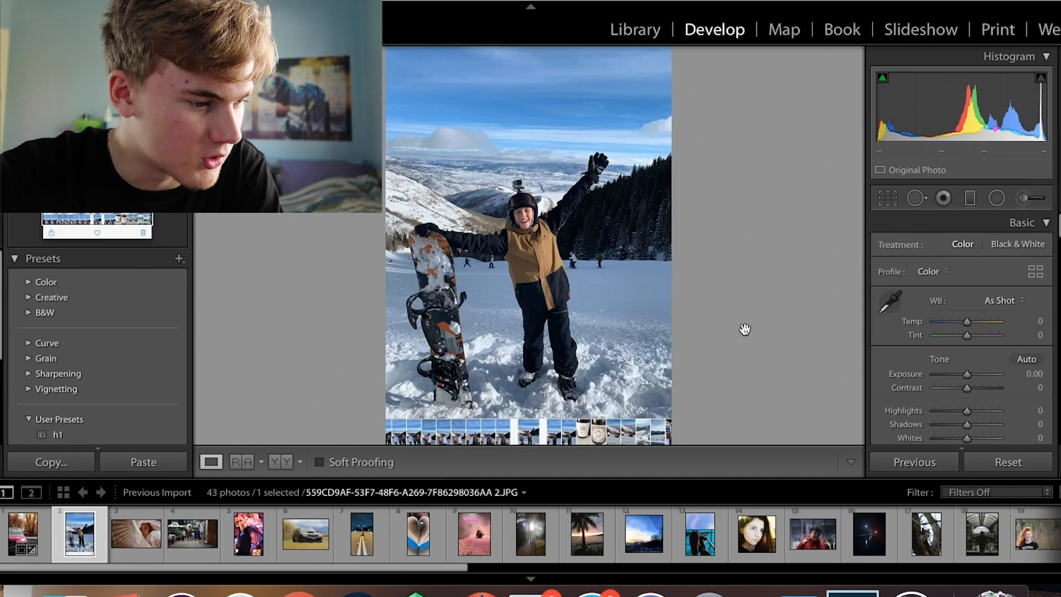
{"action": "left_click", "coordinate": [671, 286]}
{"action": "left_click", "coordinate": [552, 350]}
{"action": "left_click", "coordinate": [498, 381]}
{"action": "left_click", "coordinate": [492, 354]}
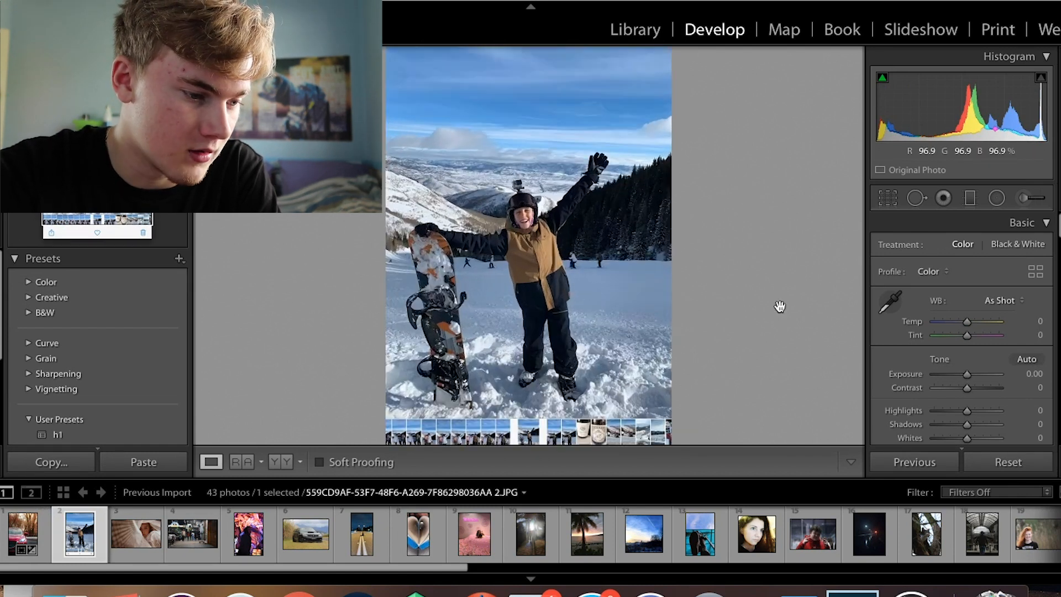
{"action": "left_click", "coordinate": [888, 198]}
{"action": "left_click_drag", "start_coordinate": [529, 433], "coordinate": [530, 406]}
{"action": "key", "text": "Return"}
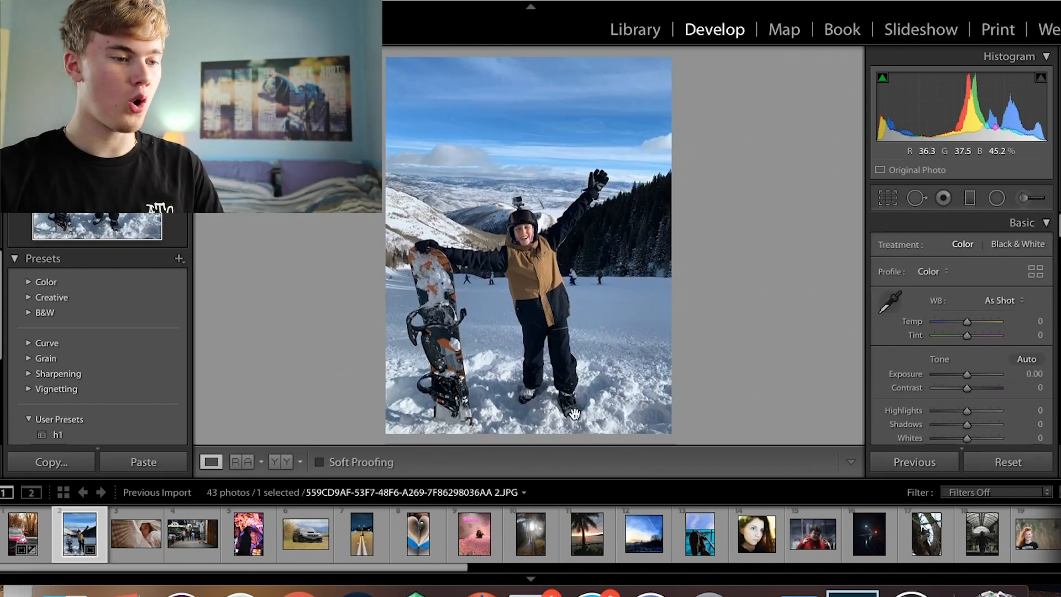
- Add a graduated filter from the sky down to the mountains, reset its effect settings and lower its exposure
{"action": "left_click_drag", "start_coordinate": [971, 395], "coordinate": [959, 396]}
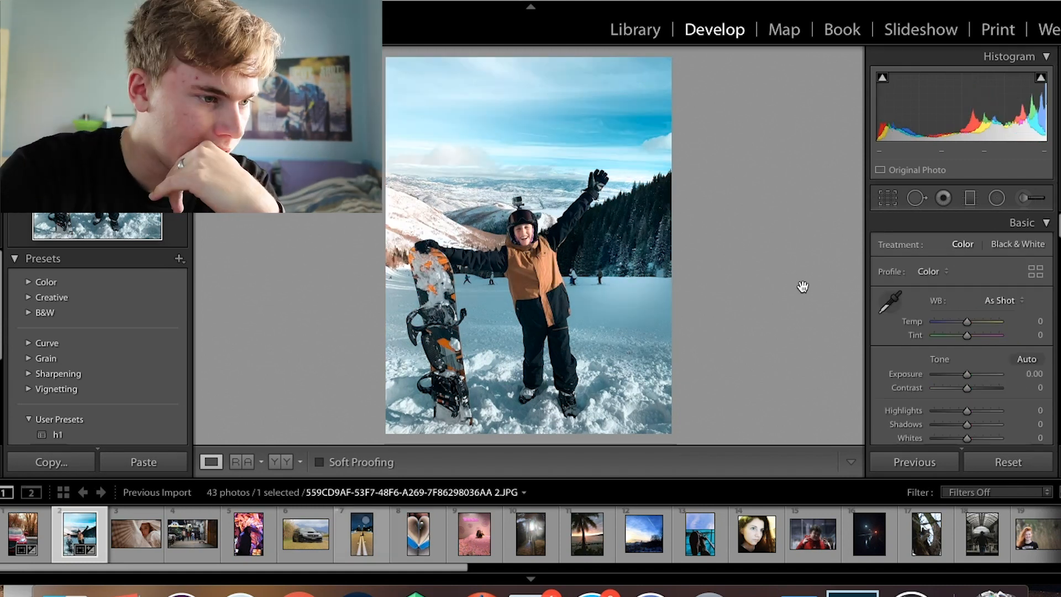
{"action": "left_click", "coordinate": [970, 198]}
{"action": "left_click_drag", "start_coordinate": [511, 88], "coordinate": [509, 213]}
{"action": "double_click", "coordinate": [889, 248]}
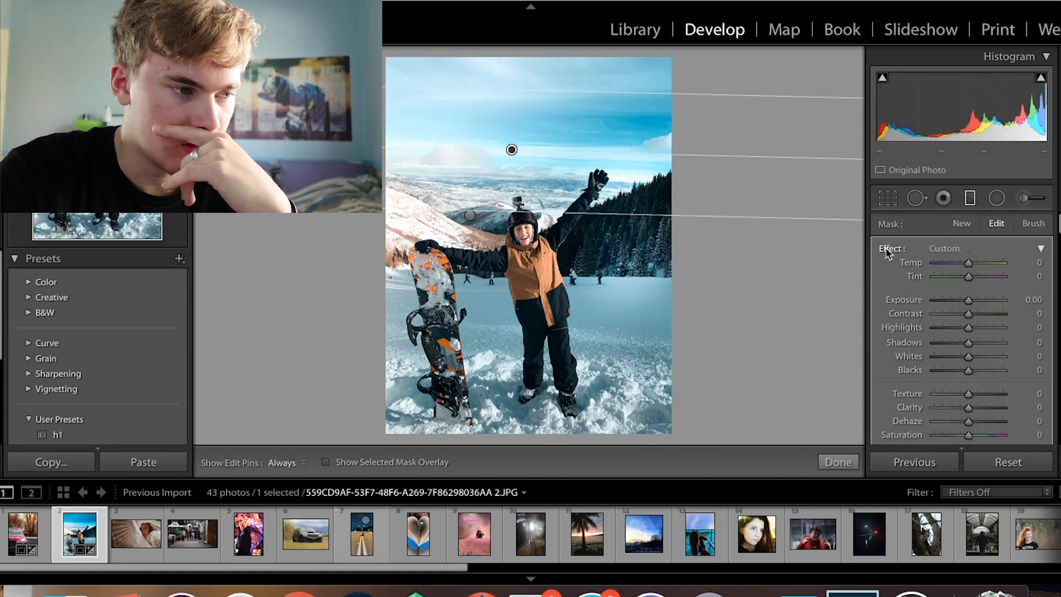
{"action": "left_click_drag", "start_coordinate": [974, 299], "coordinate": [955, 302]}
- Compare the snowboarder photo before and after side by side, and return to the enlarged single-photo view
{"action": "key", "text": "y"}
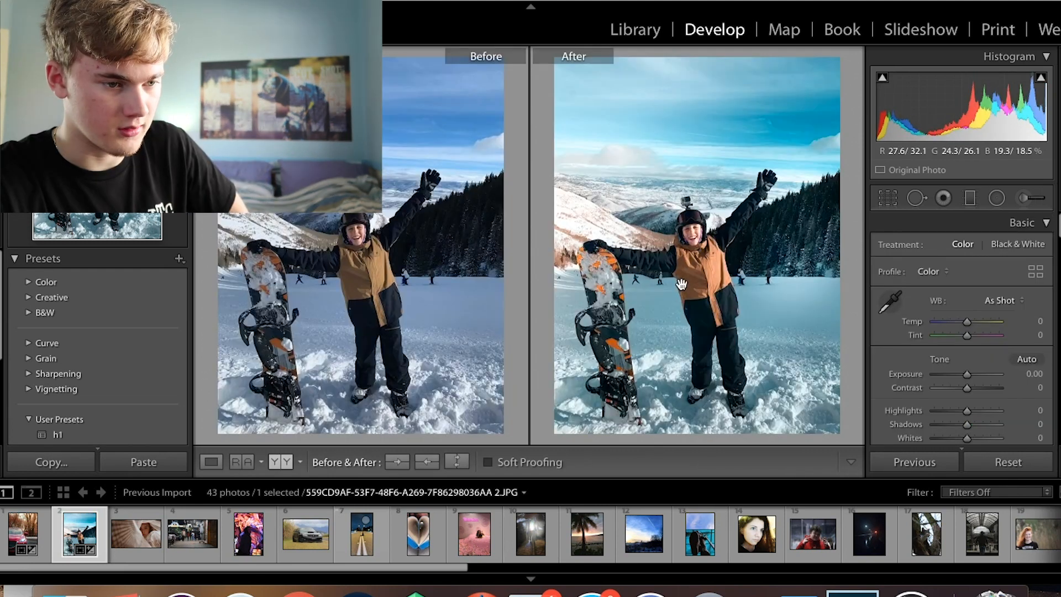
{"action": "left_click", "coordinate": [682, 284]}
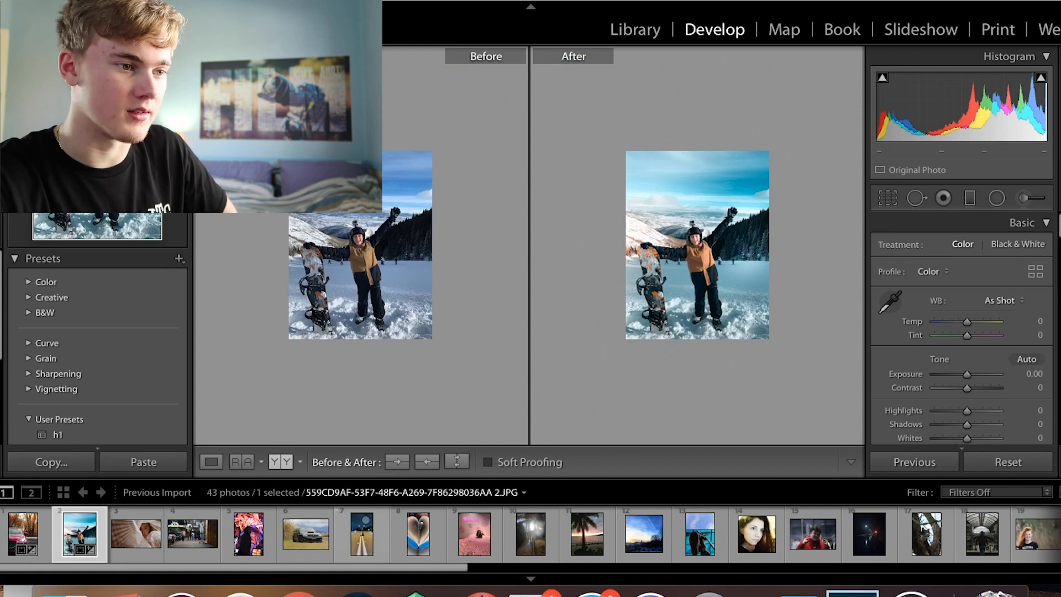
{"action": "left_click", "coordinate": [396, 1]}
{"action": "mouse_move", "coordinate": [429, 142]}
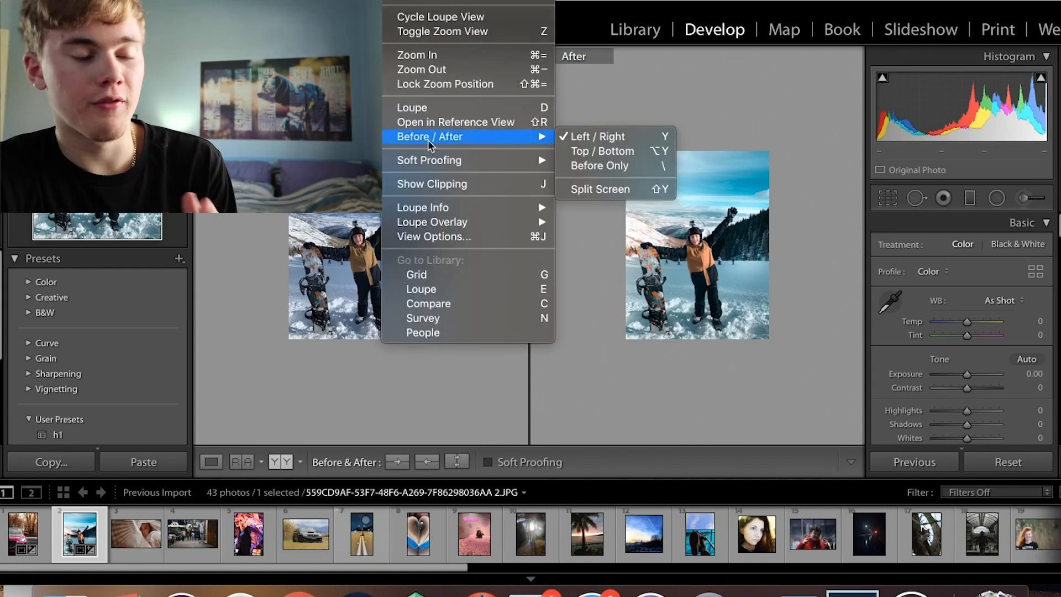
{"action": "left_click", "coordinate": [597, 136]}
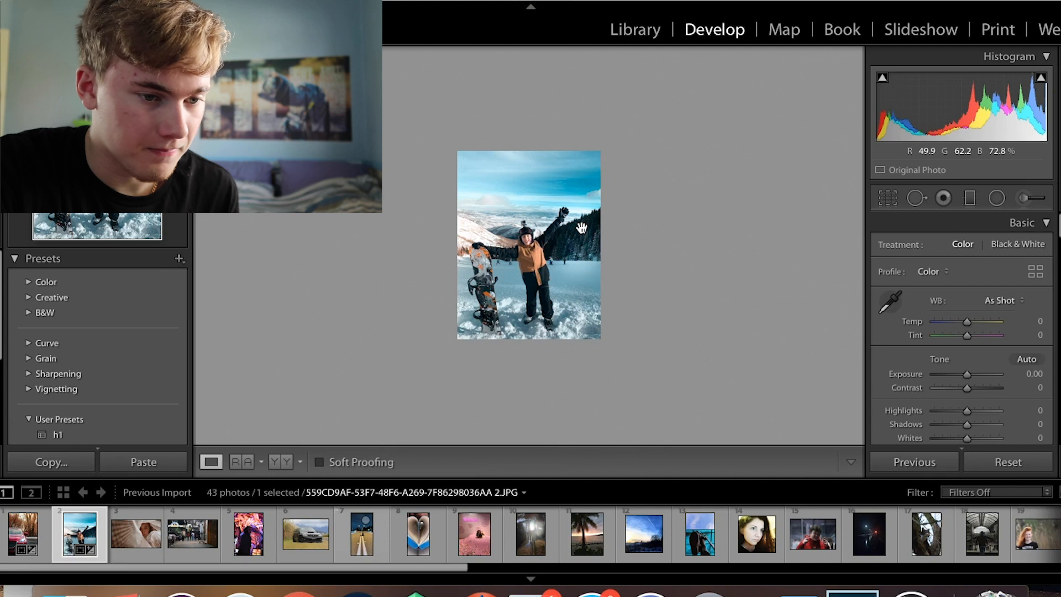
{"action": "left_click", "coordinate": [582, 228]}
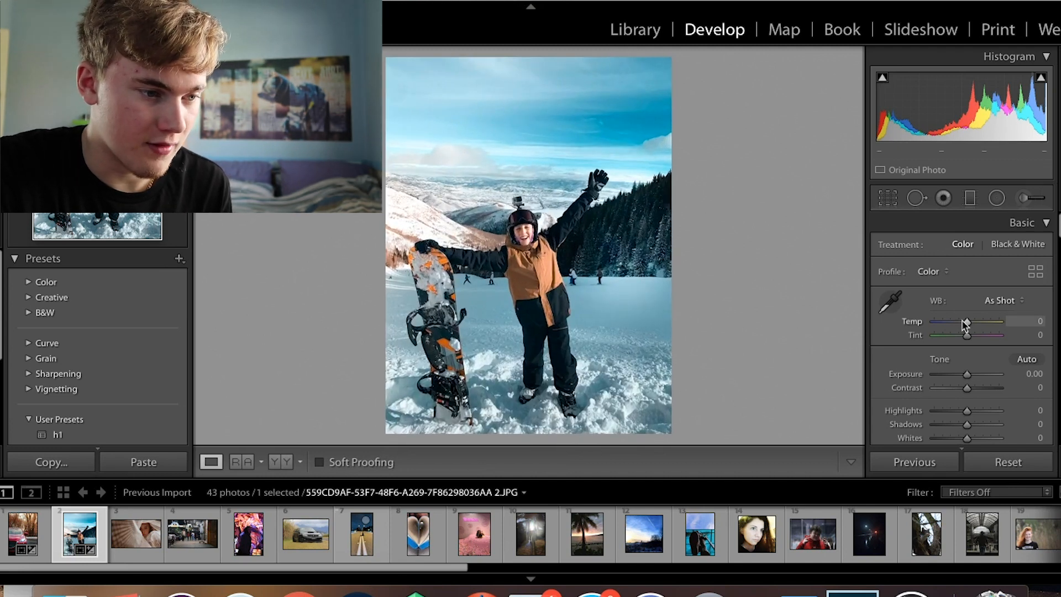
- Lower the snowboarder photo's overall exposure to -0.50 and fit a narrow, tilted radial filter around the person
{"action": "left_click_drag", "start_coordinate": [967, 375], "coordinate": [965, 380]}
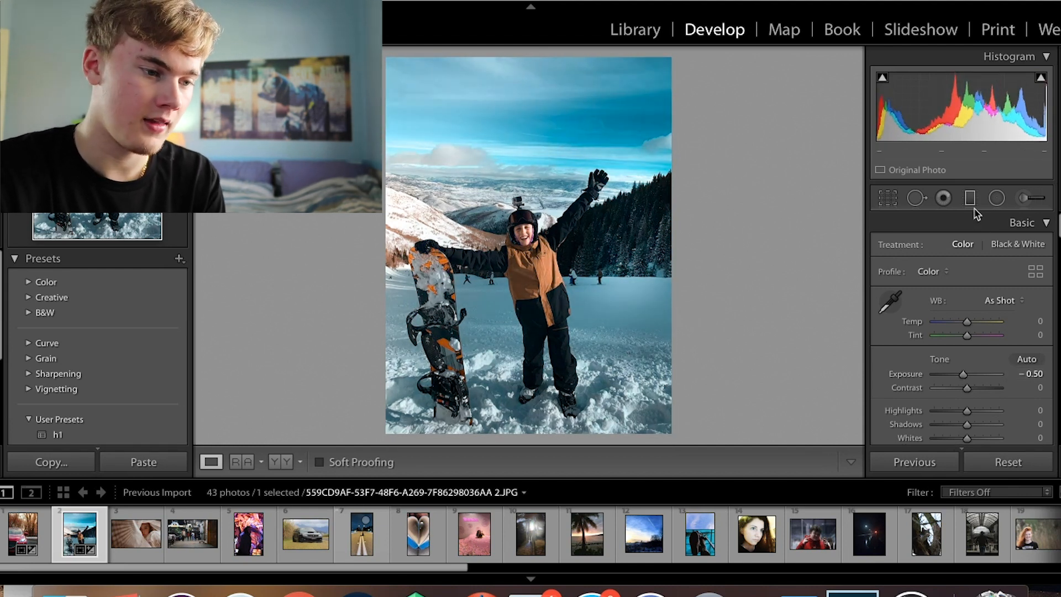
{"action": "left_click", "coordinate": [996, 197]}
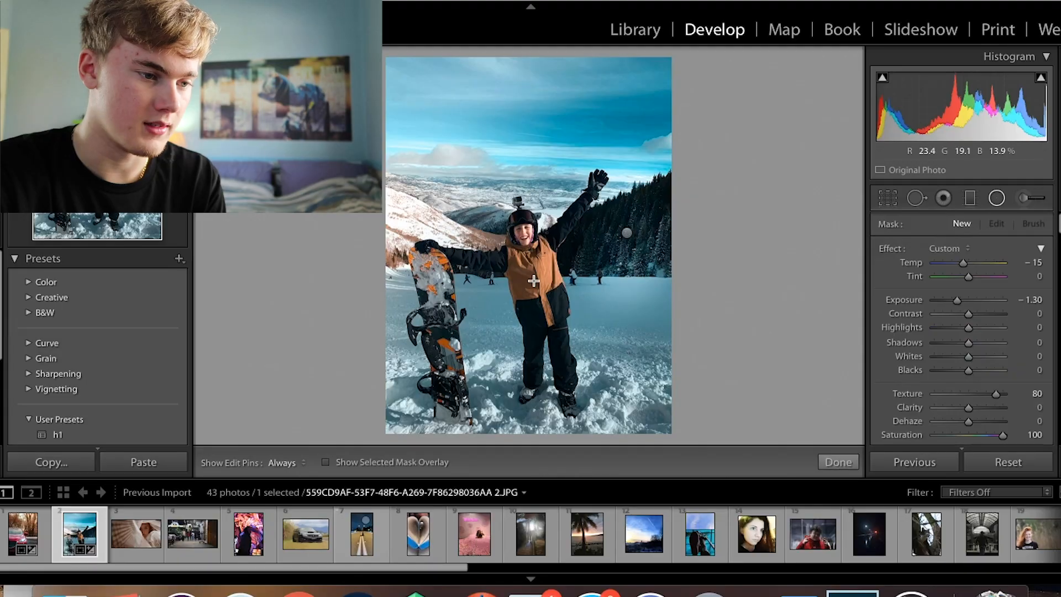
{"action": "left_click_drag", "start_coordinate": [534, 282], "coordinate": [581, 396]}
{"action": "left_click_drag", "start_coordinate": [585, 185], "coordinate": [559, 175]}
{"action": "left_click_drag", "start_coordinate": [541, 261], "coordinate": [542, 264]}
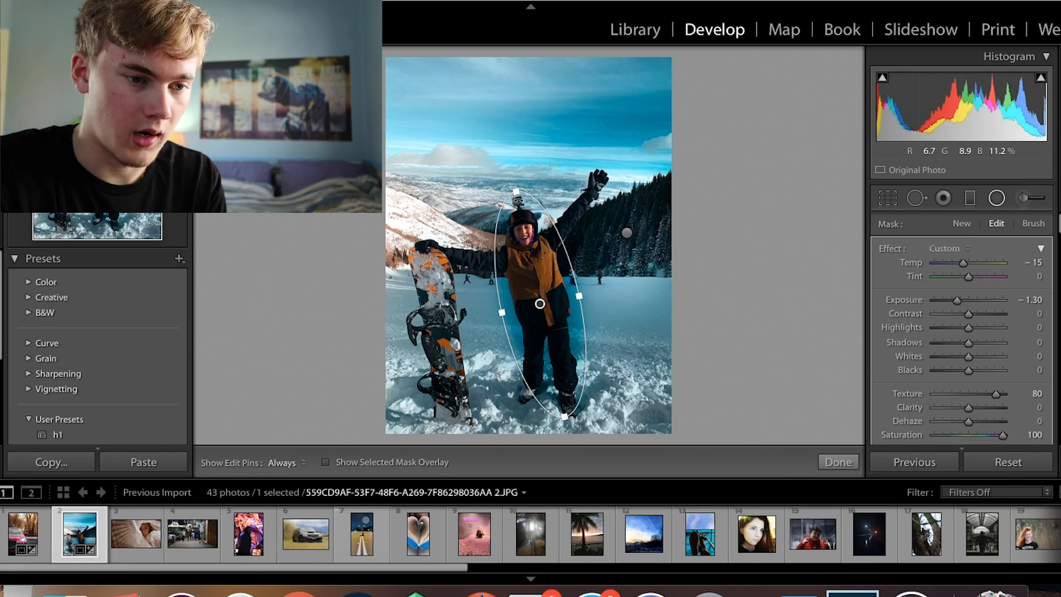
{"action": "key", "text": "shift+m"}
{"action": "key", "text": "shift+m"}
{"action": "left_click_drag", "start_coordinate": [579, 296], "coordinate": [568, 293]}
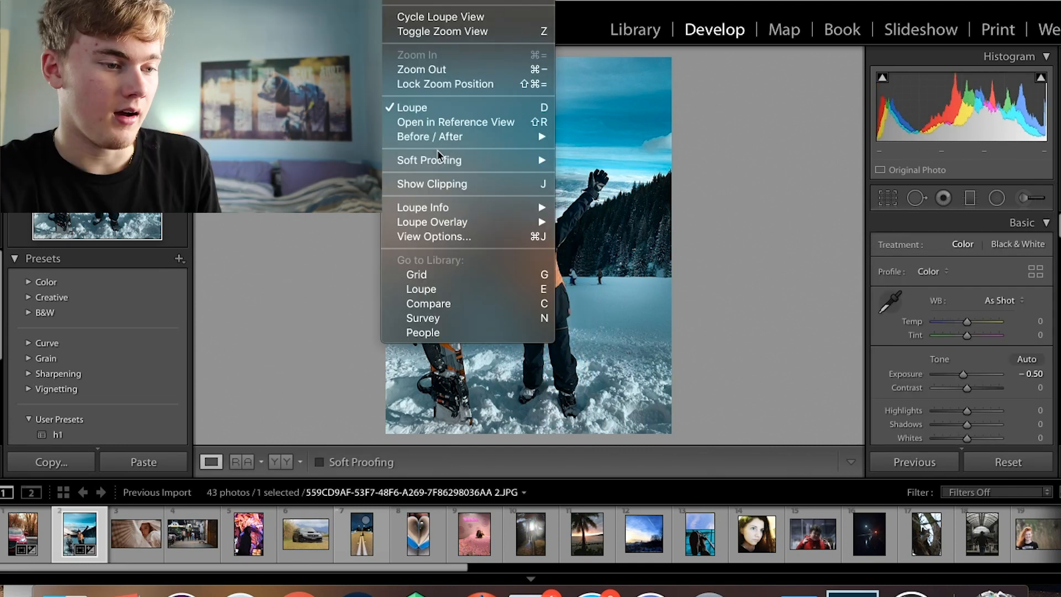
- Review the snowboarder photo's final edit against the original in the left/right before and after view
{"action": "mouse_move", "coordinate": [437, 136]}
{"action": "left_click", "coordinate": [581, 135]}
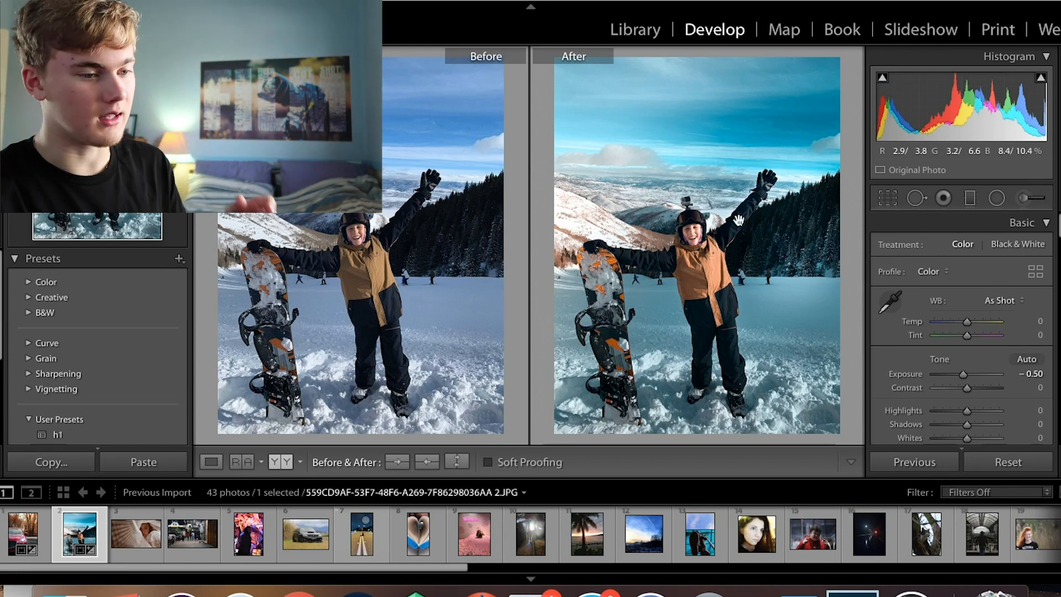
{"action": "left_click", "coordinate": [727, 287]}
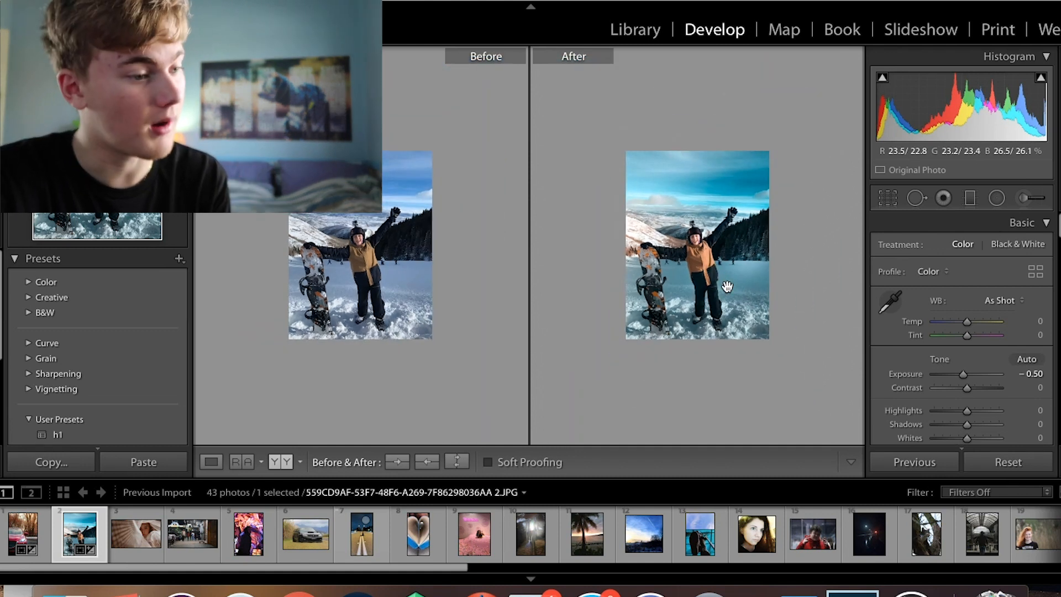
{"action": "left_click", "coordinate": [399, 1]}
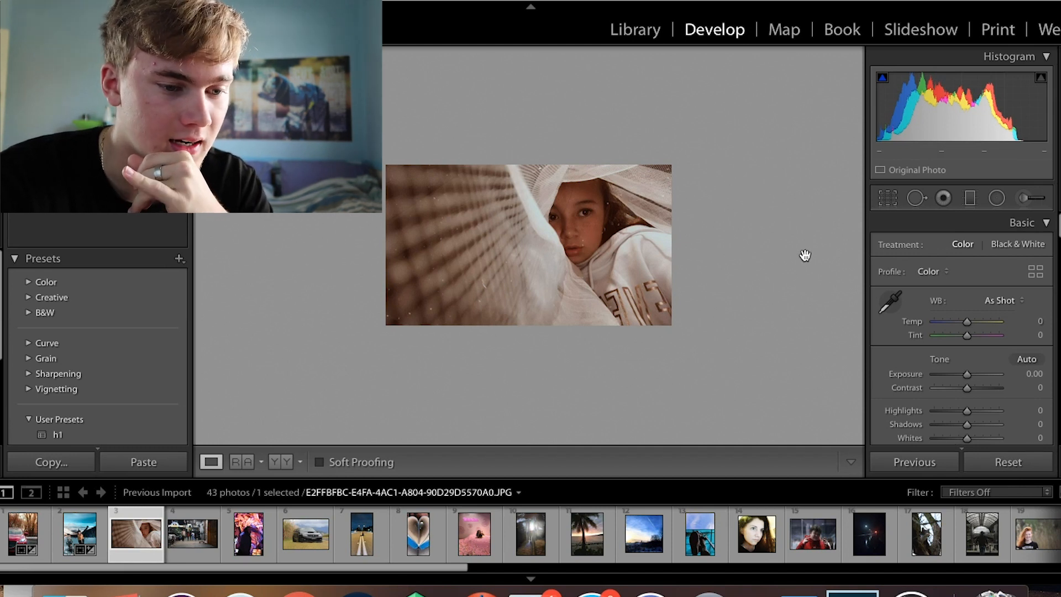
- Cool the white balance of the veiled girl photo to a temperature of -15 and check the result
{"action": "left_click_drag", "start_coordinate": [968, 323], "coordinate": [966, 332]}
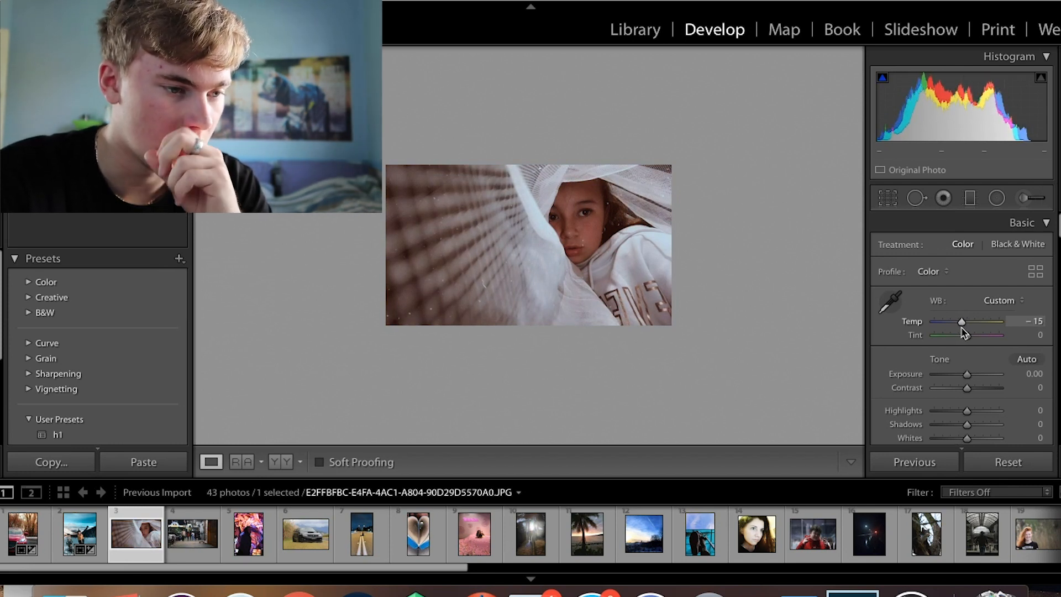
{"action": "left_click", "coordinate": [674, 272]}
{"action": "left_click", "coordinate": [675, 272]}
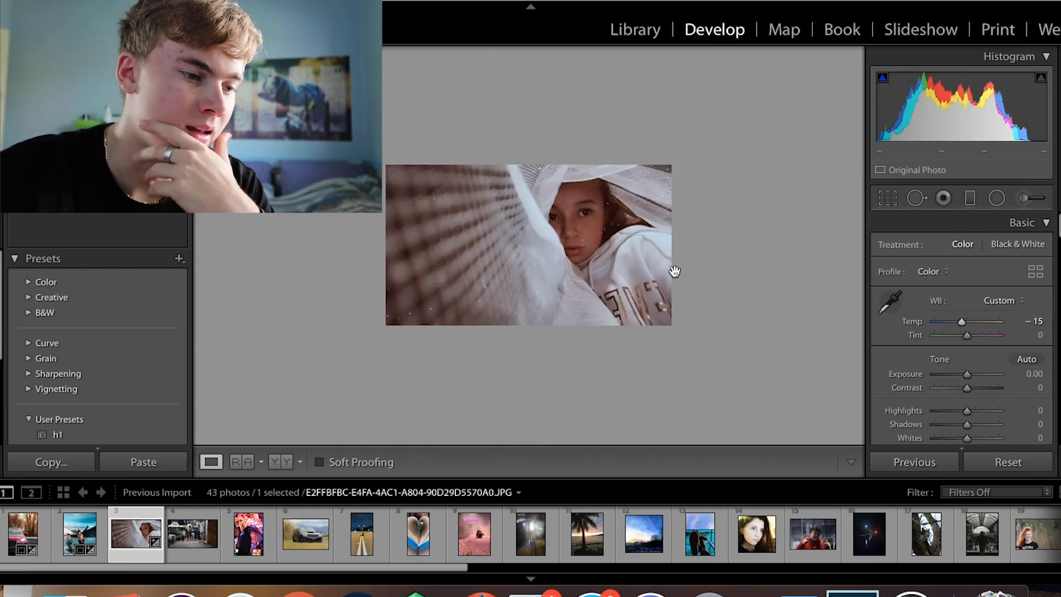
{"action": "left_click", "coordinate": [674, 272]}
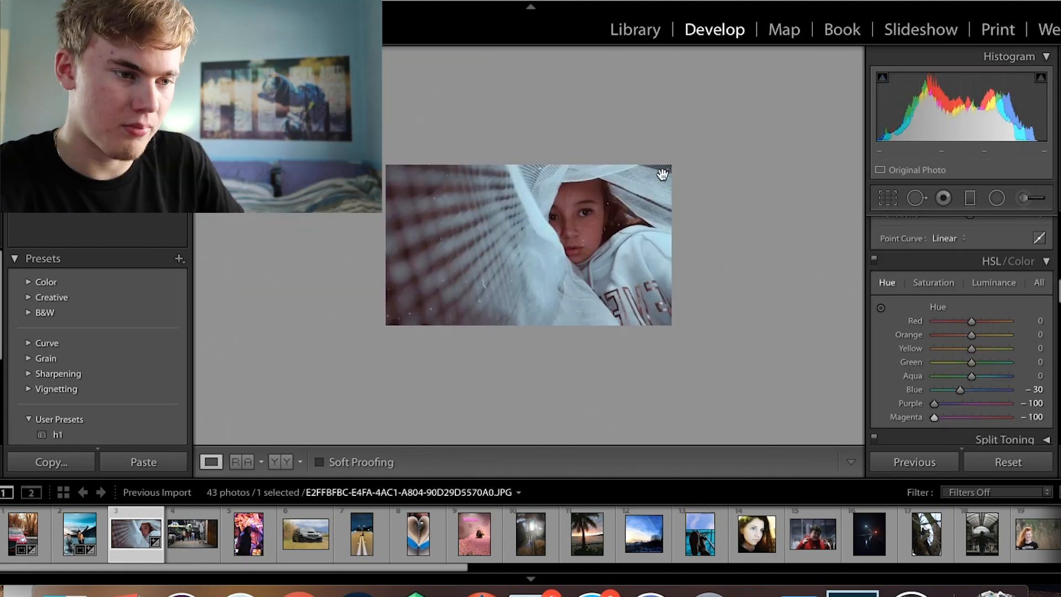
- Place a small radial filter over the girl's right-hand iris, reset its effect settings and raise its exposure to 0.72
{"action": "left_click", "coordinate": [663, 175]}
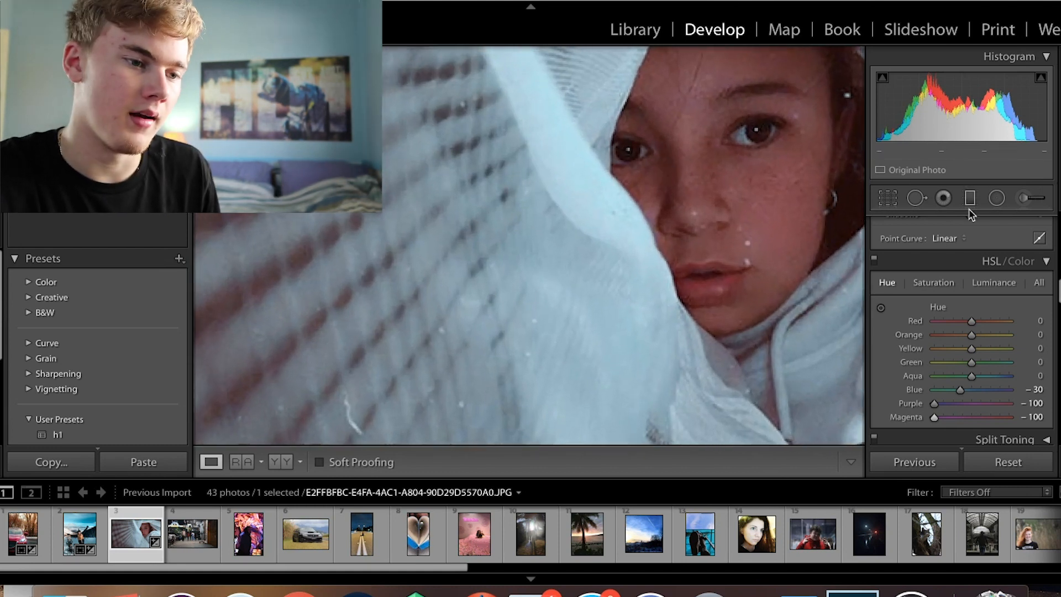
{"action": "left_click", "coordinate": [996, 199]}
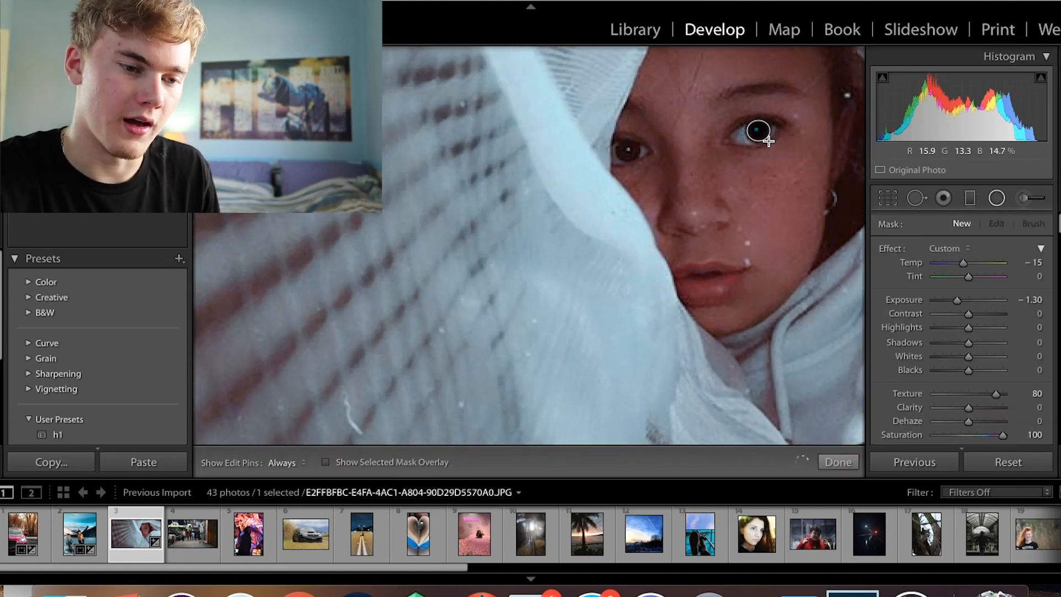
{"action": "left_click_drag", "start_coordinate": [768, 142], "coordinate": [768, 142]}
{"action": "double_click", "coordinate": [891, 250]}
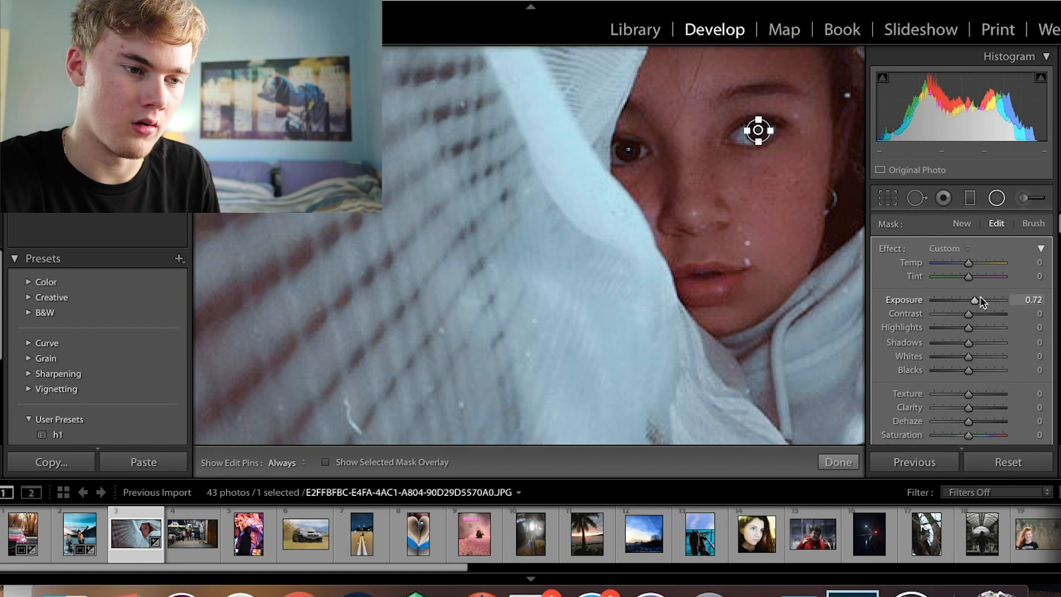
- Place a near-vertical graduated filter across the fabric, running from the photo's left side toward the girl's face
{"action": "key", "text": "shift+m"}
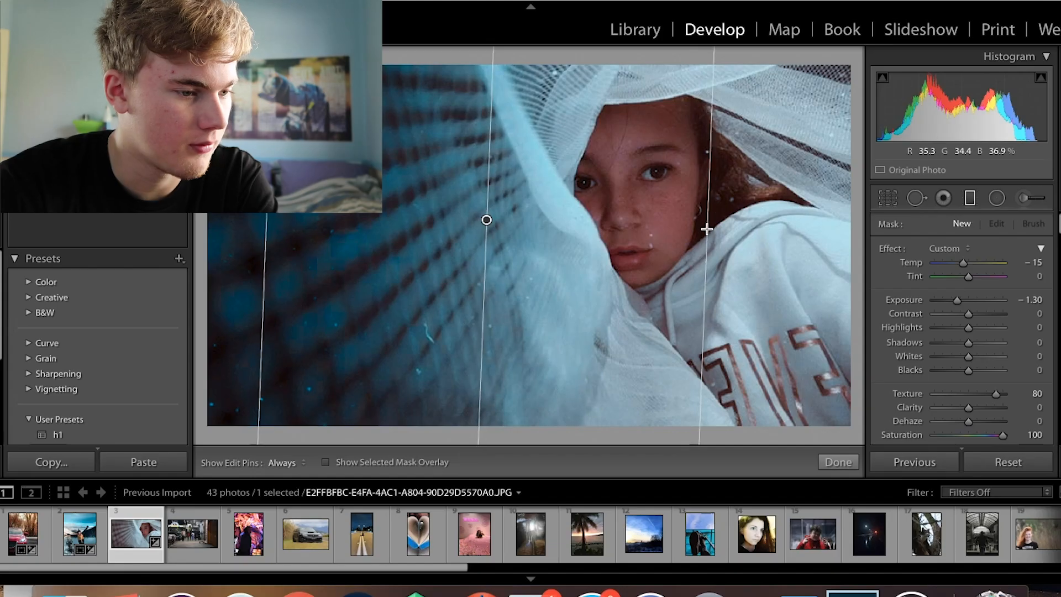
{"action": "left_click_drag", "start_coordinate": [707, 227], "coordinate": [671, 221]}
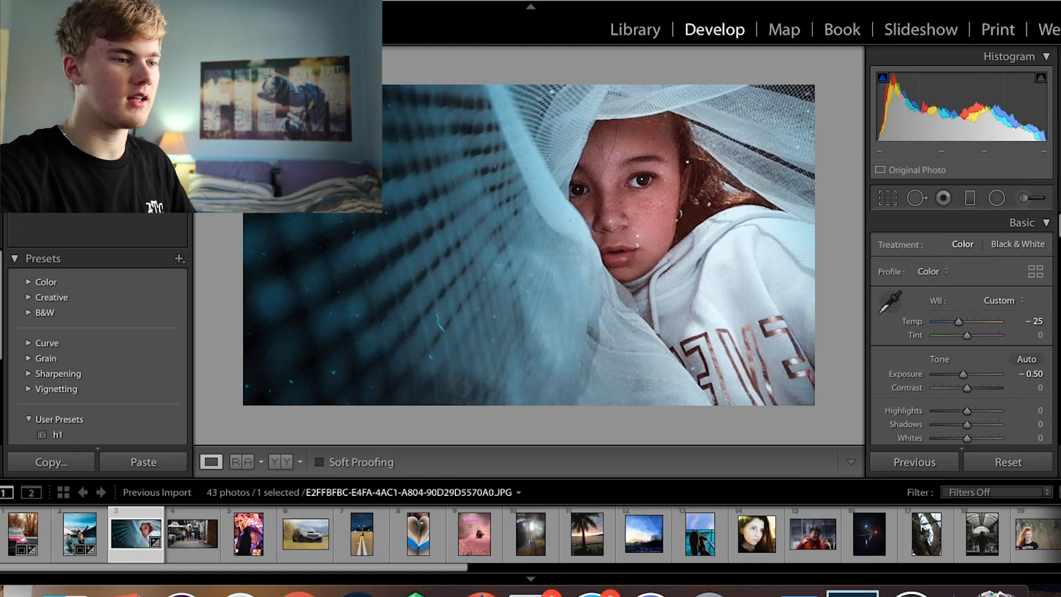
- Review the veiled girl photo's edit against the original in the left/right before and after view
{"action": "left_click", "coordinate": [399, 1]}
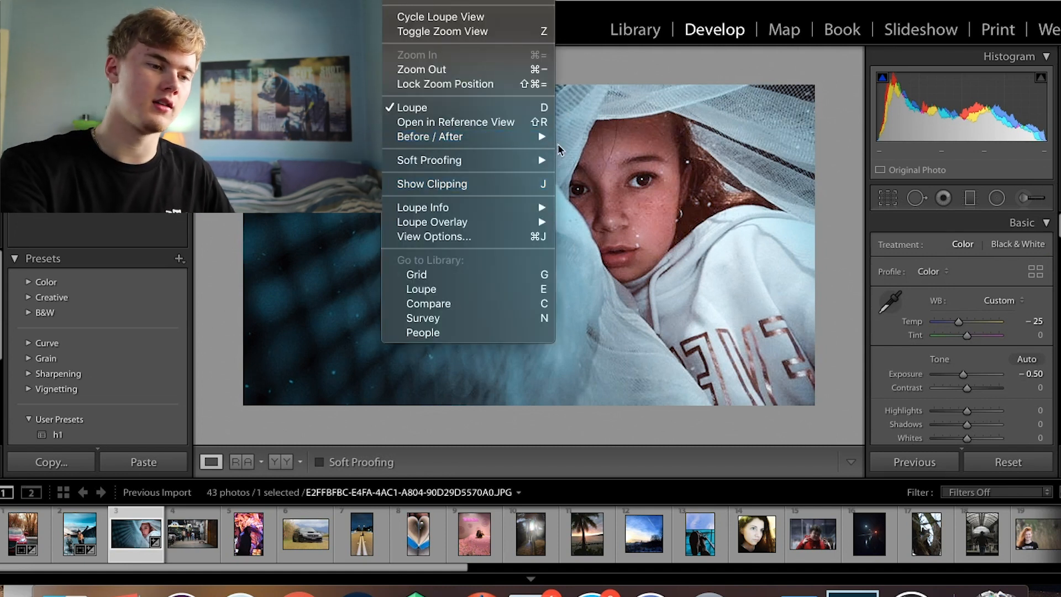
{"action": "mouse_move", "coordinate": [515, 140]}
{"action": "left_click", "coordinate": [591, 137]}
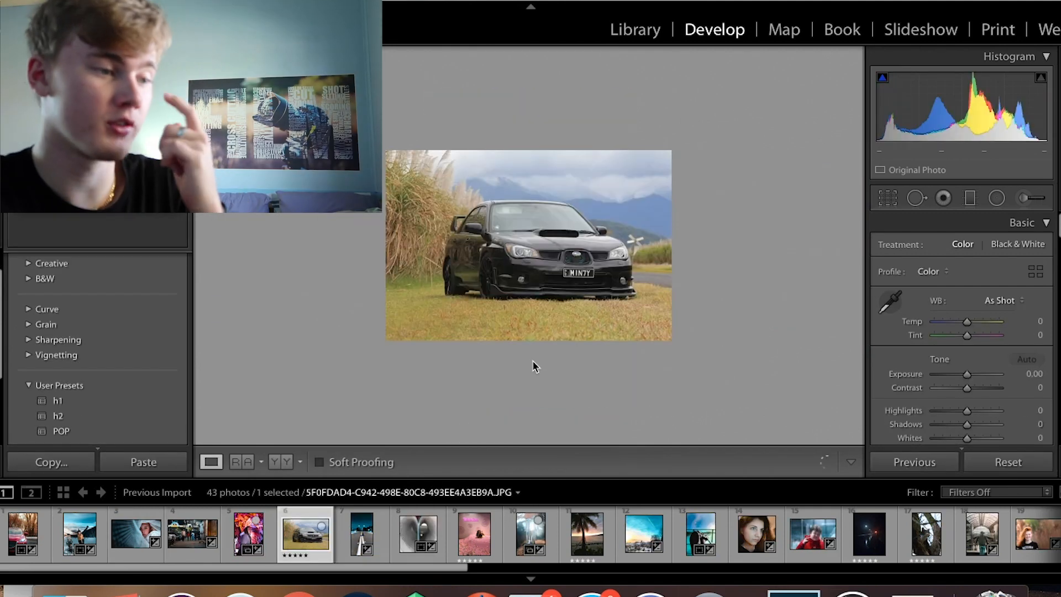
- Enlarge the black car photo, set its green hue to -100 and shift its yellow hue to the minimum
{"action": "left_click", "coordinate": [533, 360]}
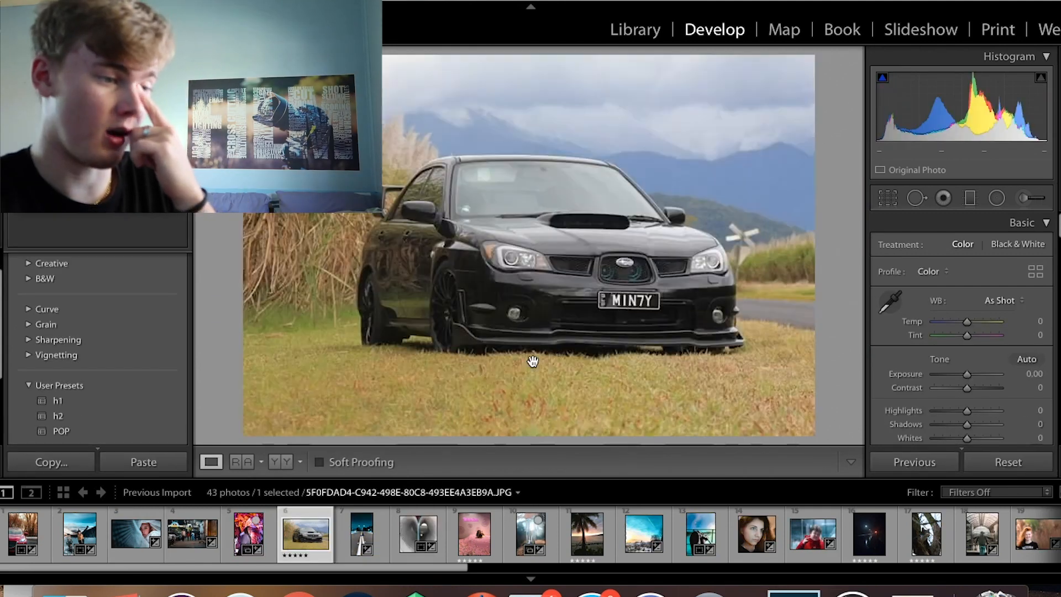
{"action": "left_click", "coordinate": [533, 361]}
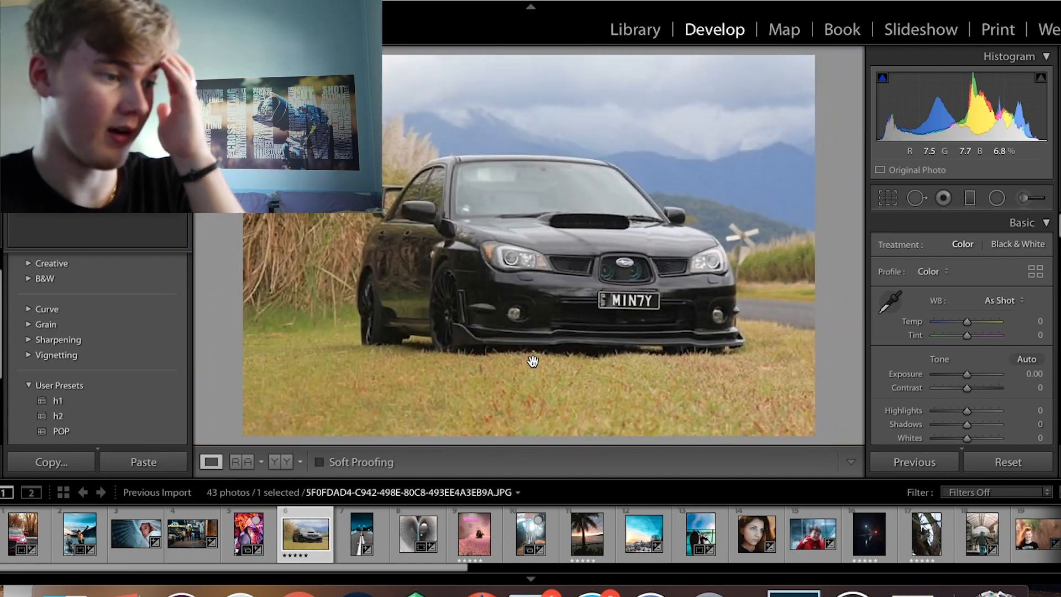
{"action": "scroll", "coordinate": [946, 375], "scroll_direction": "down", "scroll_amount": 15}
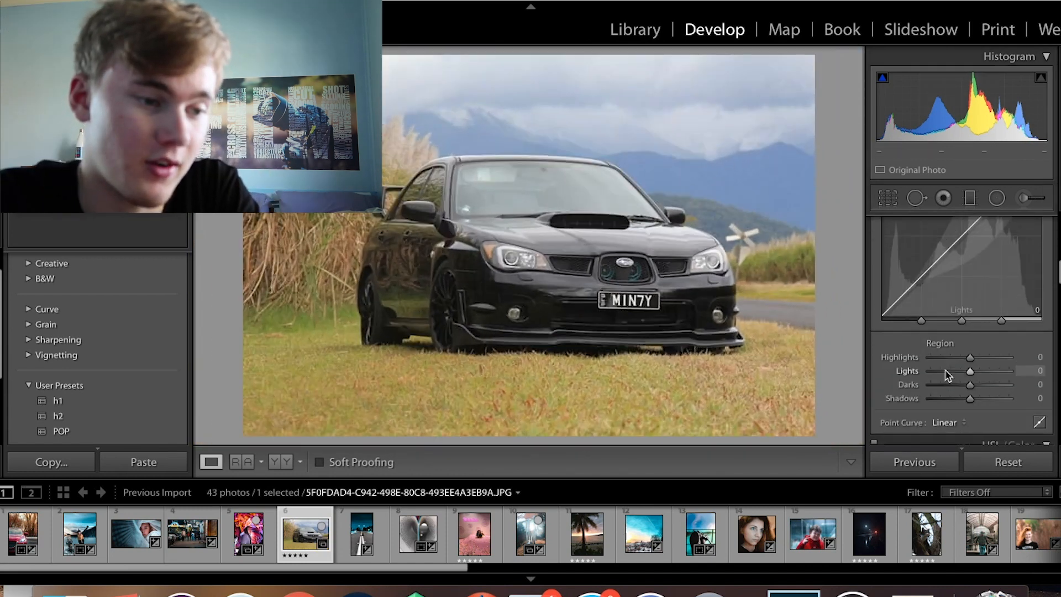
{"action": "scroll", "coordinate": [946, 375], "scroll_direction": "down", "scroll_amount": 2}
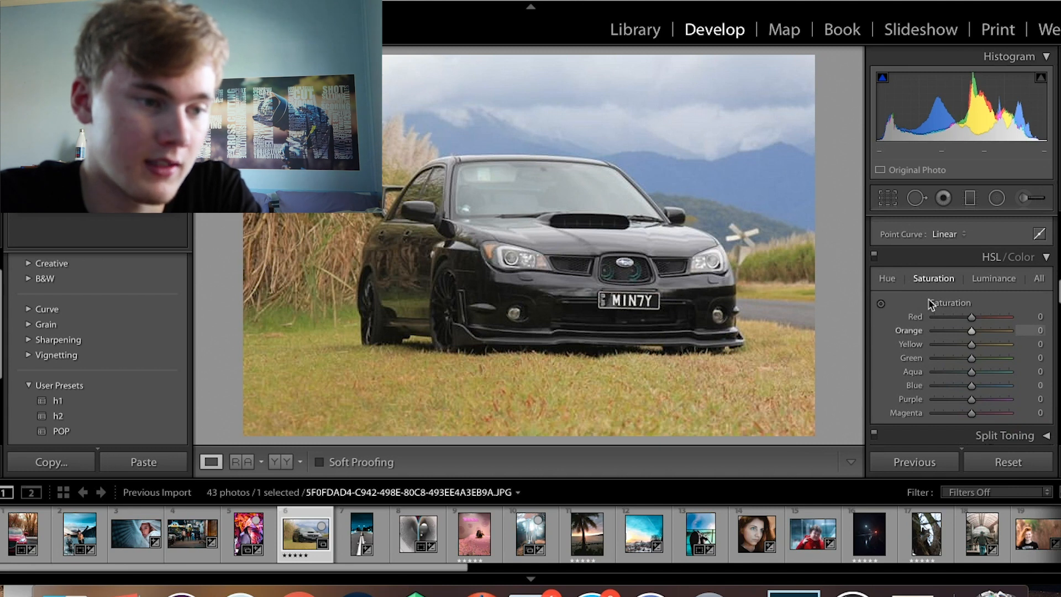
{"action": "left_click", "coordinate": [888, 278]}
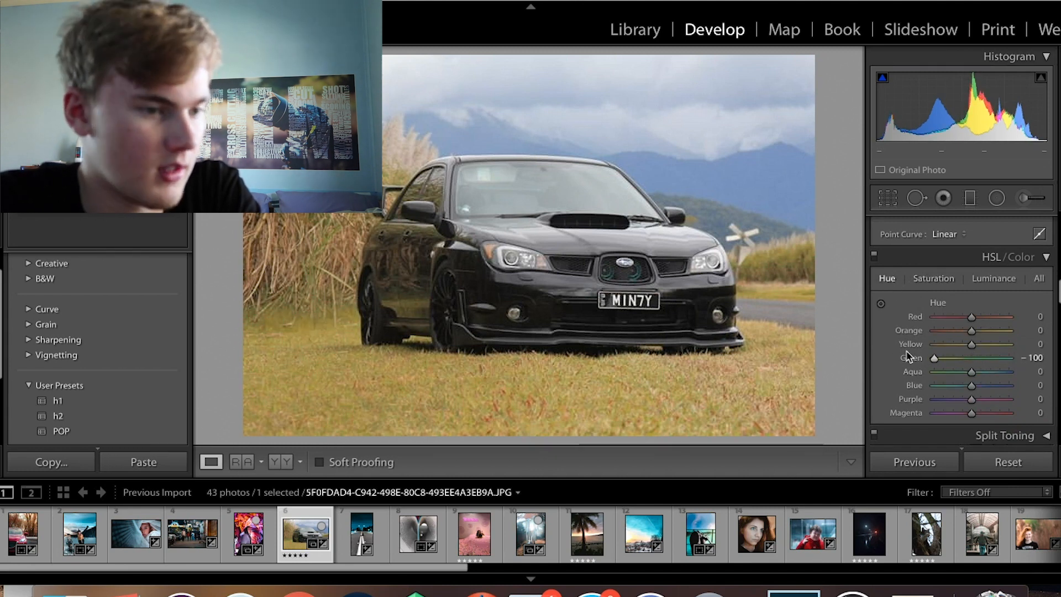
{"action": "left_click_drag", "start_coordinate": [909, 344], "coordinate": [844, 344]}
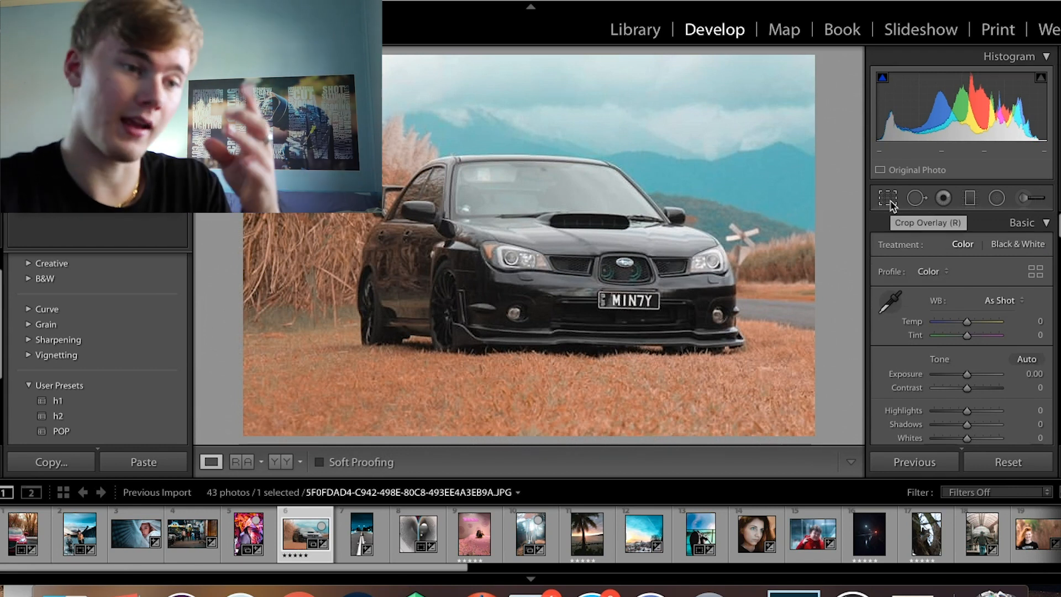
- Add a graduated filter to the car photo from the upper-right sky down toward the windscreen, and inspect the car up close
{"action": "left_click", "coordinate": [970, 197]}
{"action": "left_click_drag", "start_coordinate": [755, 72], "coordinate": [627, 170]}
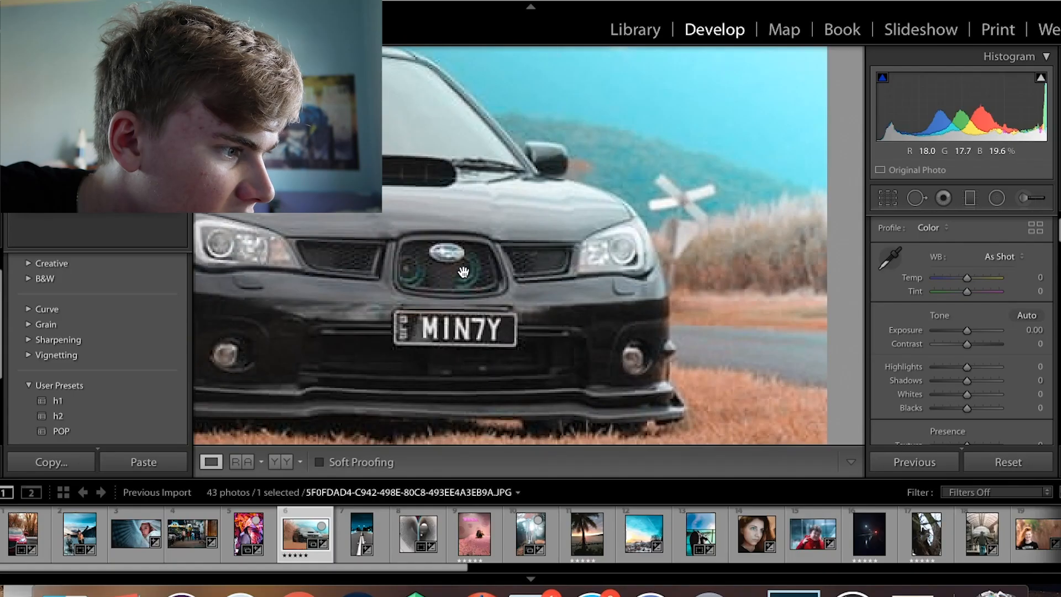
{"action": "left_click", "coordinate": [472, 275]}
{"action": "left_click", "coordinate": [473, 275]}
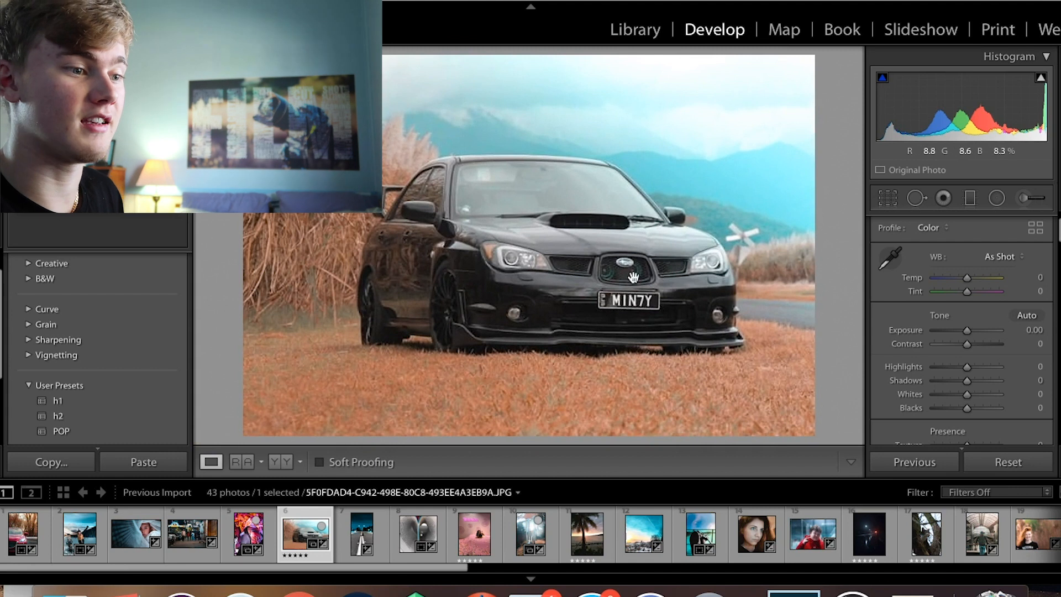
{"action": "left_click", "coordinate": [660, 276]}
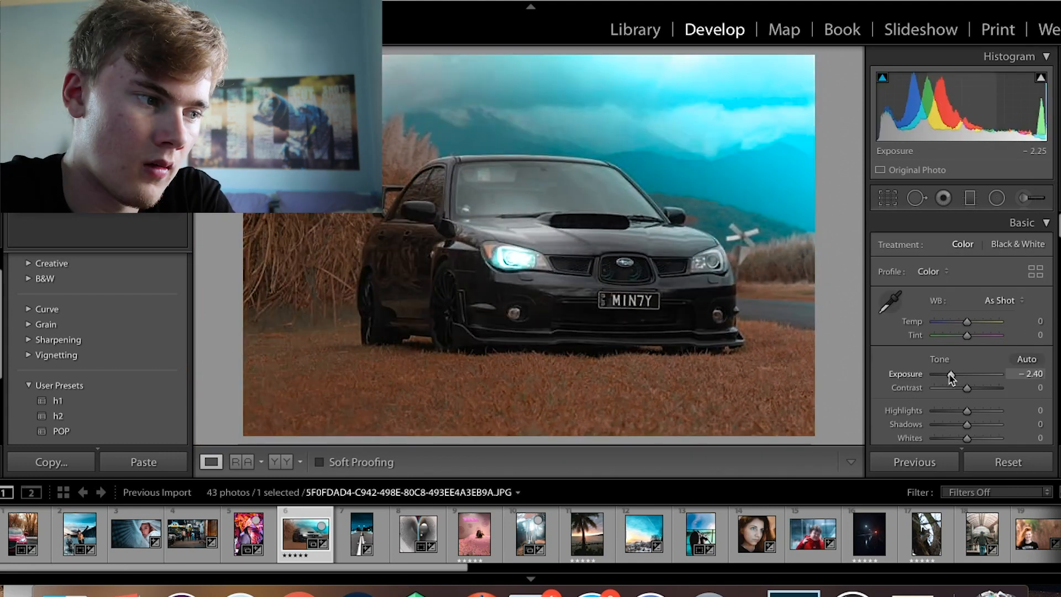
- Darken the car photo's overall exposure, trying values down to -3.15
{"action": "left_click_drag", "start_coordinate": [967, 375], "coordinate": [946, 374]}
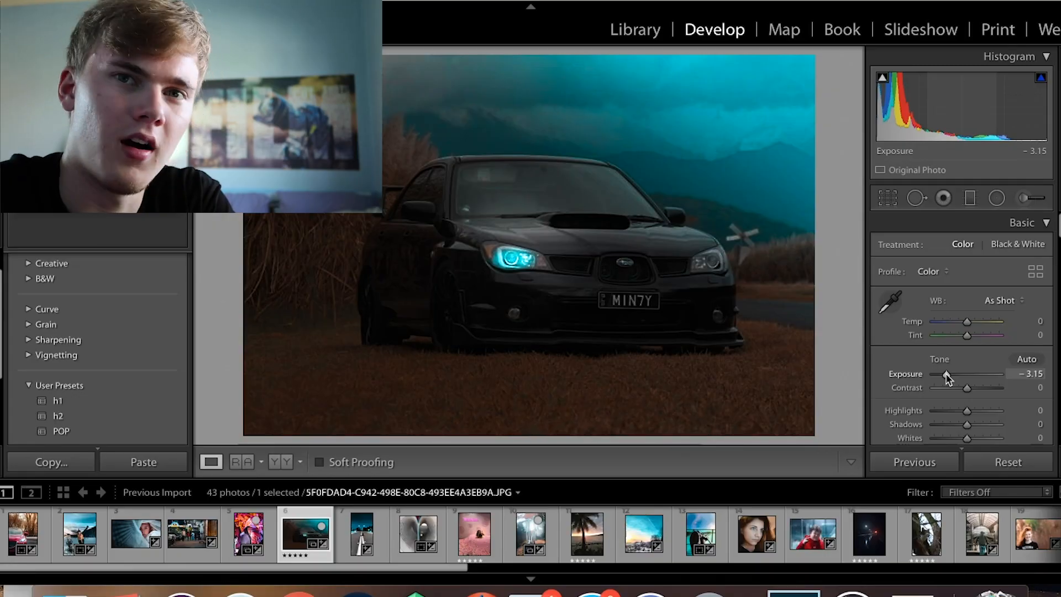
{"action": "mouse_move", "coordinate": [946, 373]}
{"action": "left_mouse_down"}
{"action": "mouse_move", "coordinate": [964, 375]}
{"action": "mouse_move", "coordinate": [948, 377]}
{"action": "left_mouse_up"}
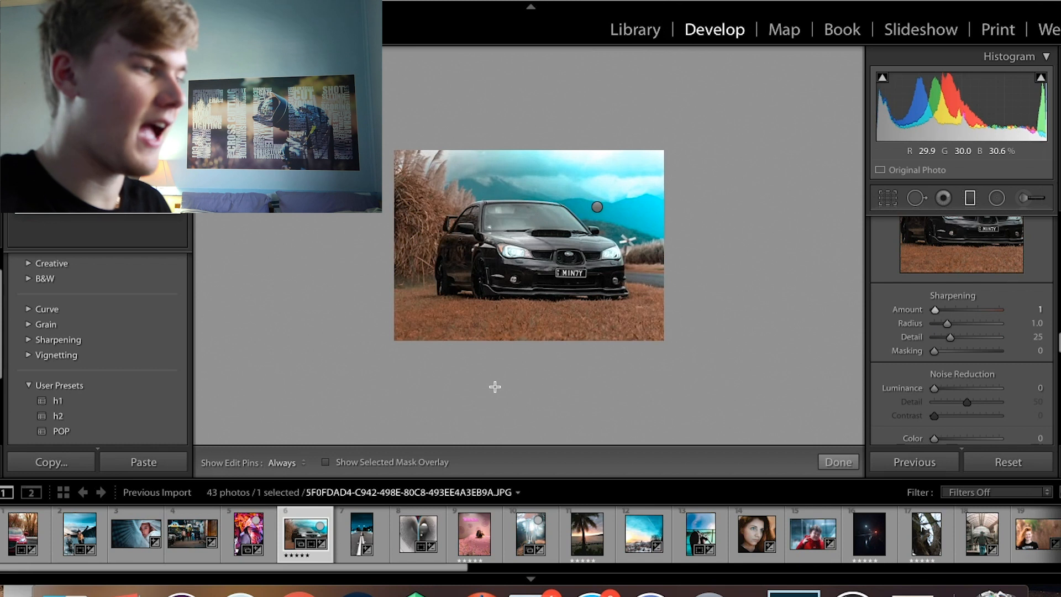
{"action": "key", "text": "z"}
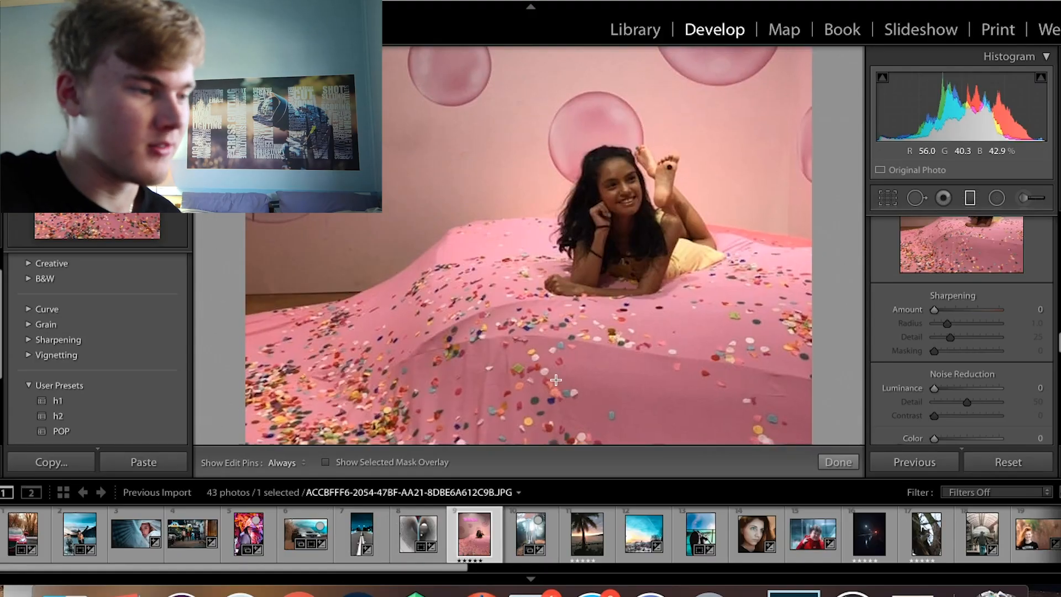
- Adjust the blue-to-magenta hues of the pink bubble gum photo and compare it with its original side by side
{"action": "key", "text": "z"}
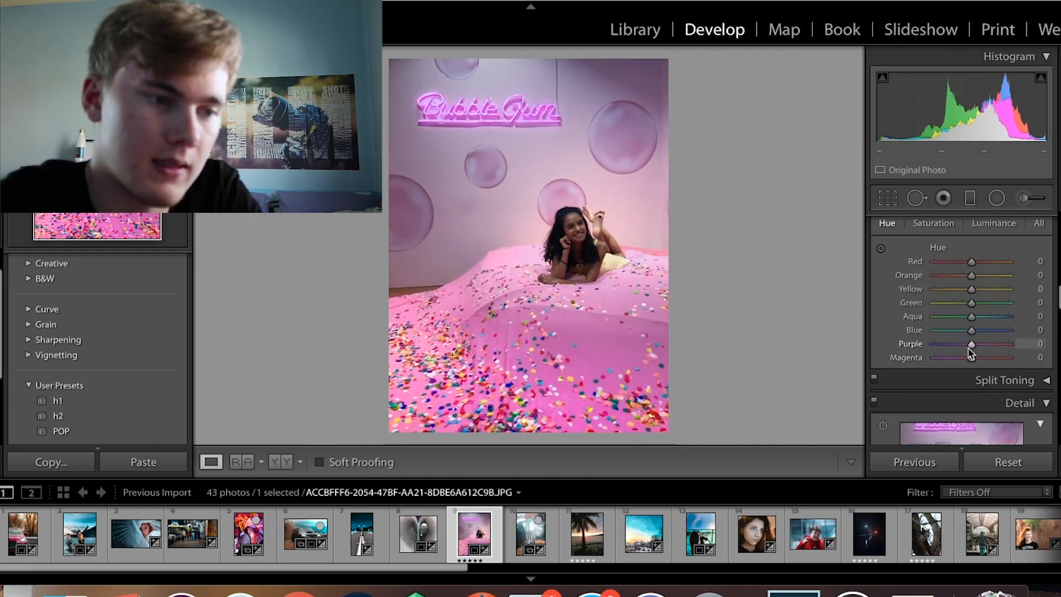
{"action": "left_click_drag", "start_coordinate": [971, 331], "coordinate": [904, 351]}
{"action": "left_click_drag", "start_coordinate": [840, 374], "coordinate": [1012, 365]}
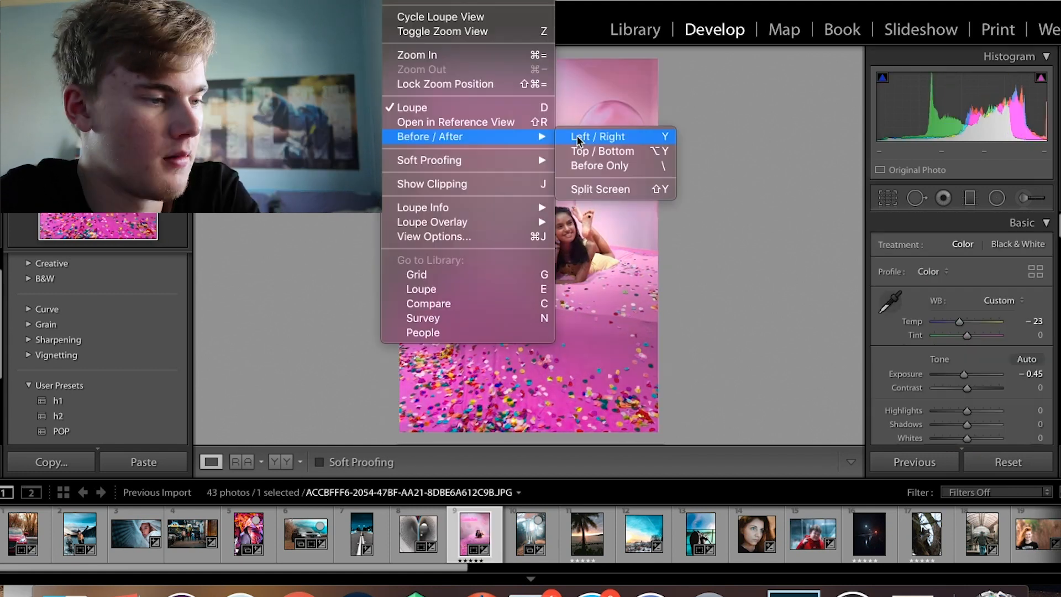
{"action": "key", "text": "Escape"}
{"action": "key", "text": "y"}
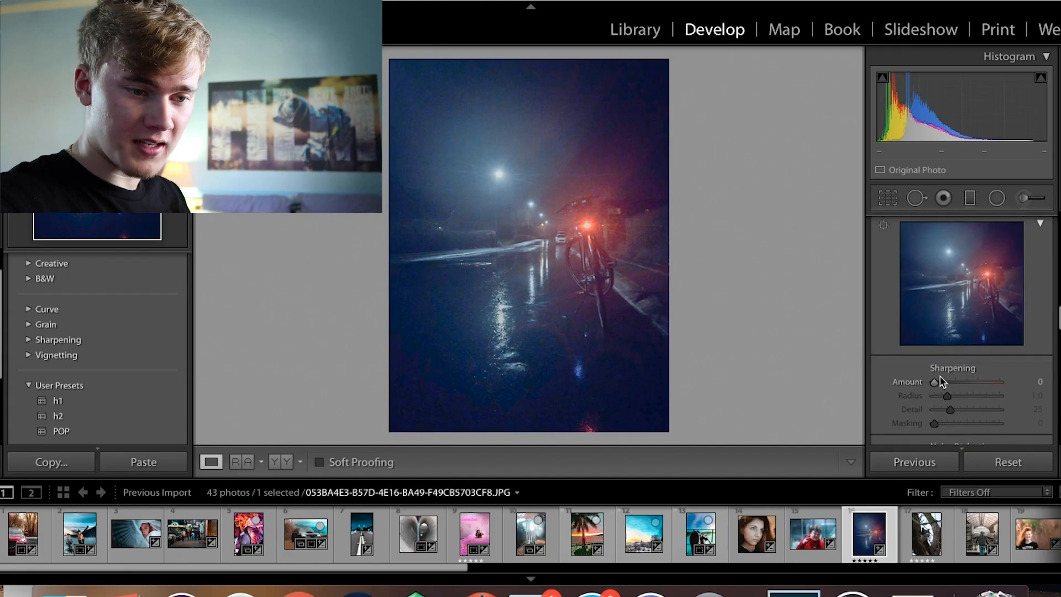
- Increase the sharpening amount on the night street photo with the bicycle
{"action": "left_click_drag", "start_coordinate": [942, 381], "coordinate": [958, 388]}
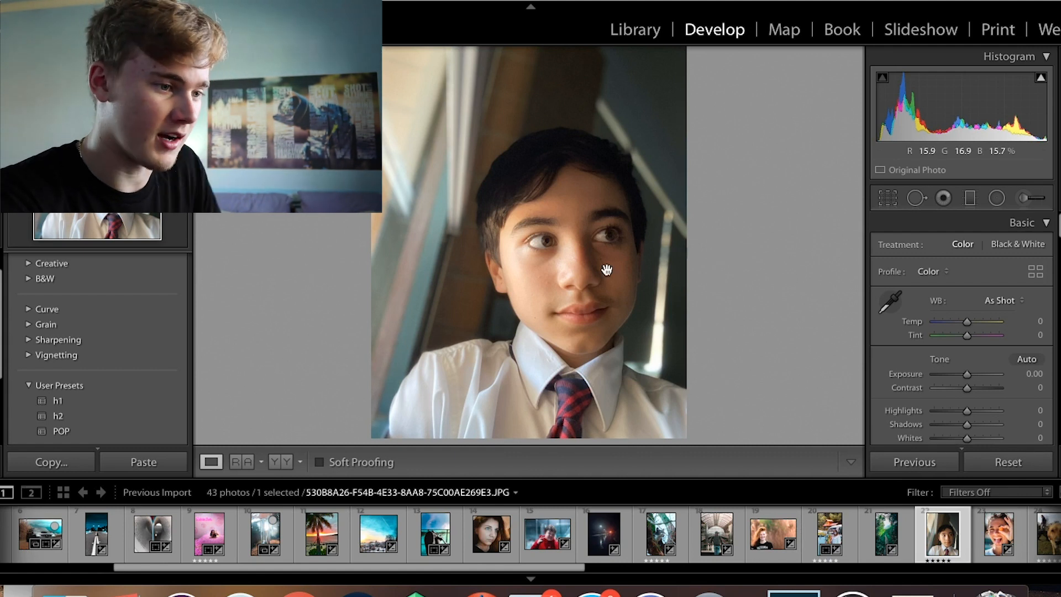
- Brighten the left-hand iris in the boy's portrait with a radial filter at exposure 0.93 and clarity 9
{"action": "left_click", "coordinate": [577, 266]}
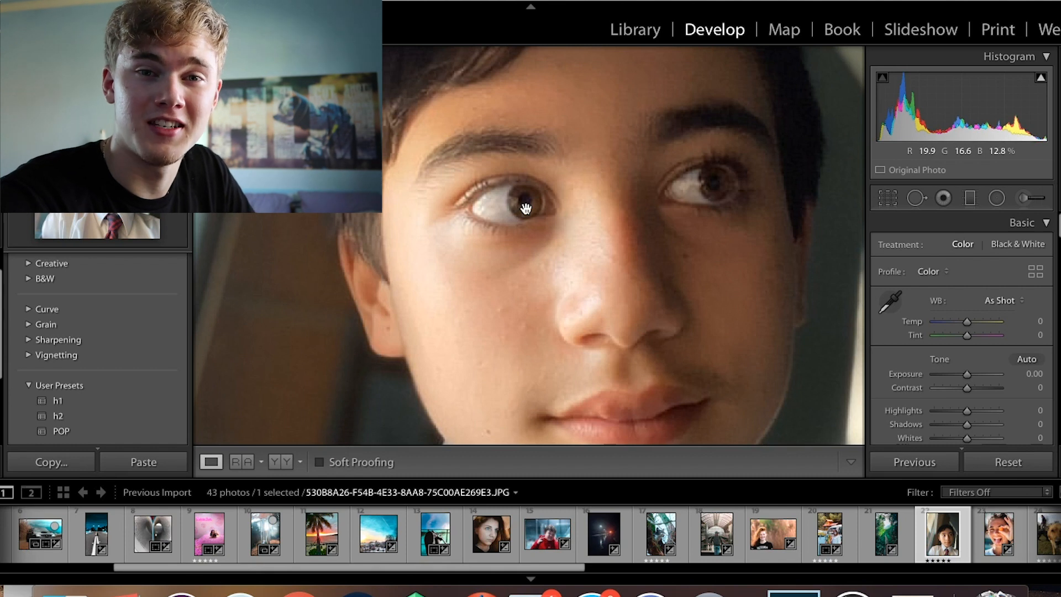
{"action": "left_click", "coordinate": [568, 242]}
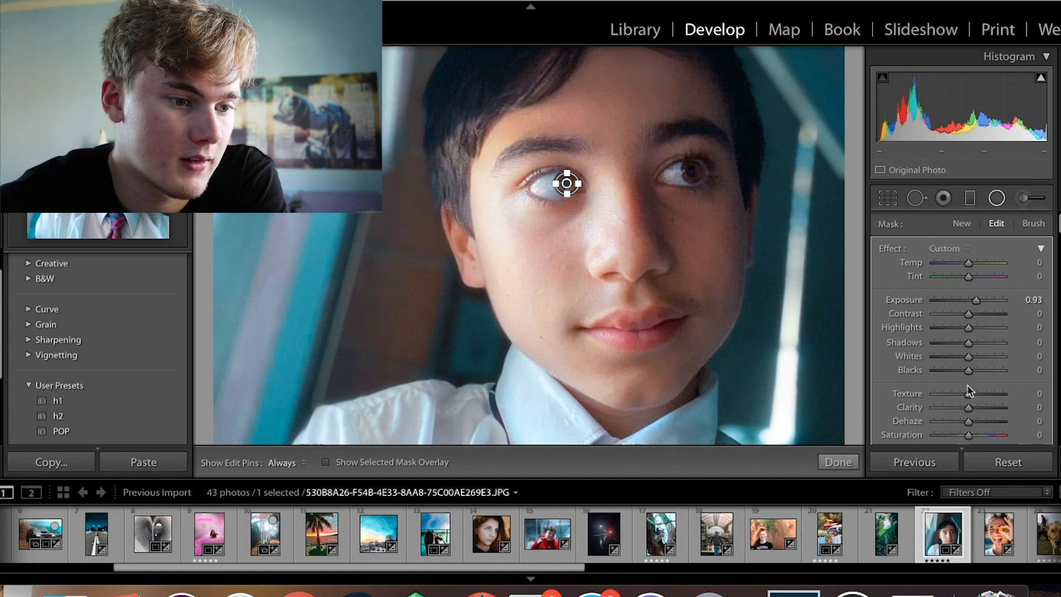
{"action": "left_click_drag", "start_coordinate": [976, 408], "coordinate": [977, 408]}
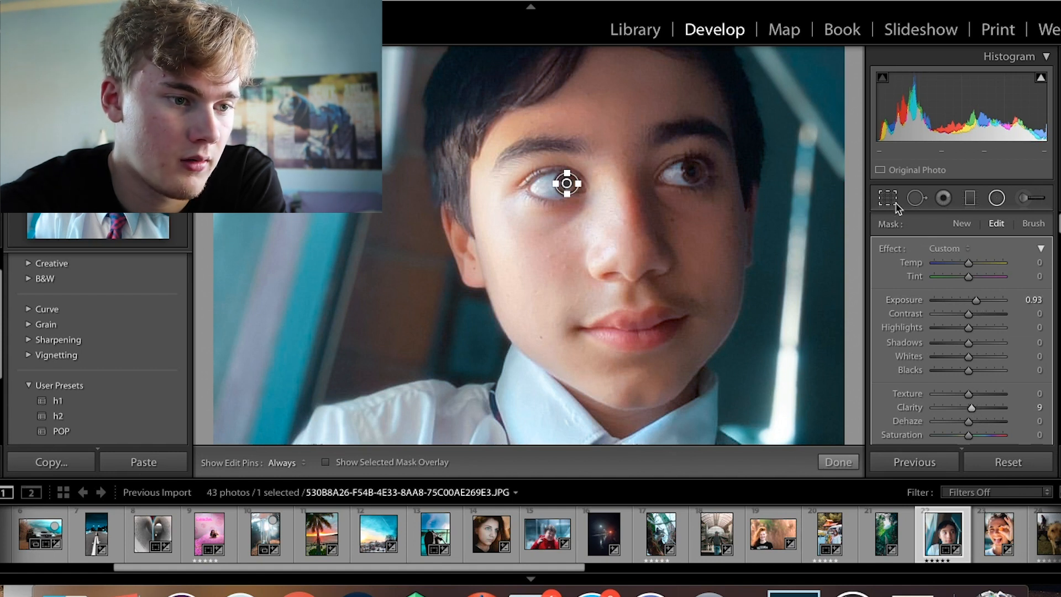
{"action": "double_click", "coordinate": [898, 208]}
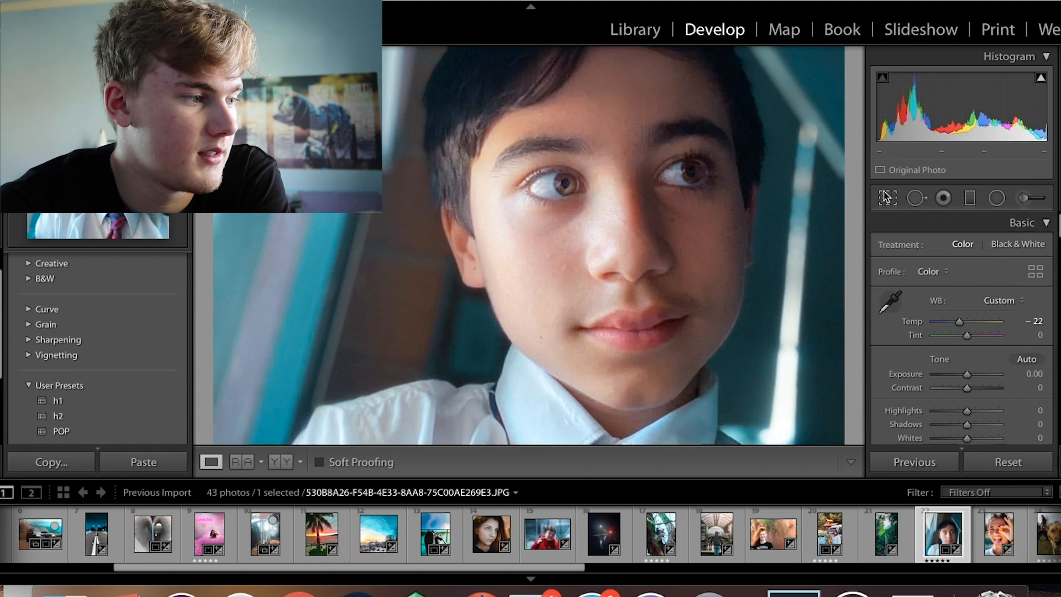
- Add a second small radial filter over the boy's right-hand iris and reset its effect settings
{"action": "left_click", "coordinate": [996, 199]}
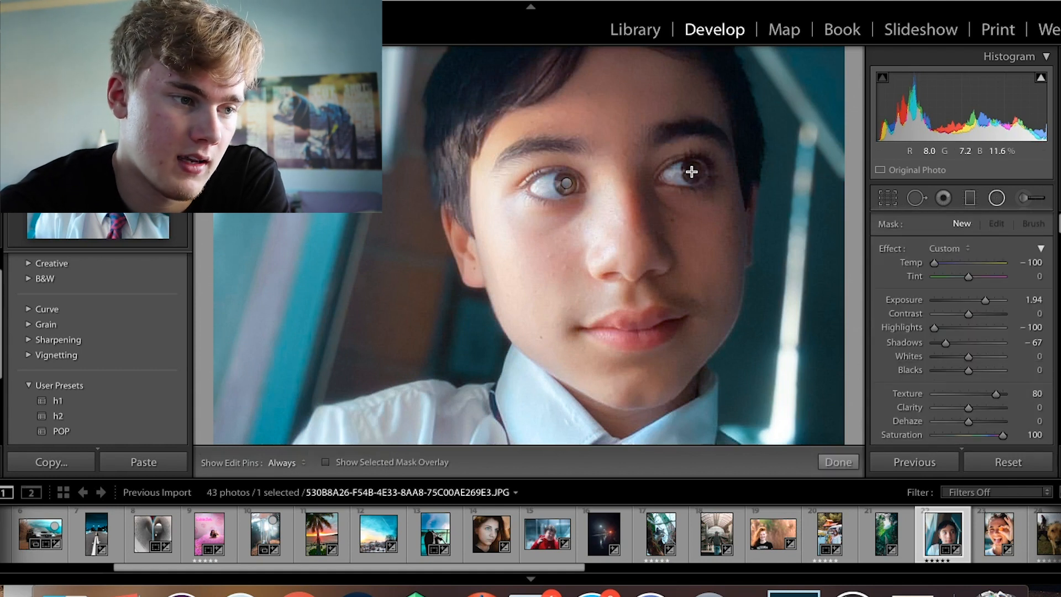
{"action": "left_click_drag", "start_coordinate": [702, 183], "coordinate": [702, 183]}
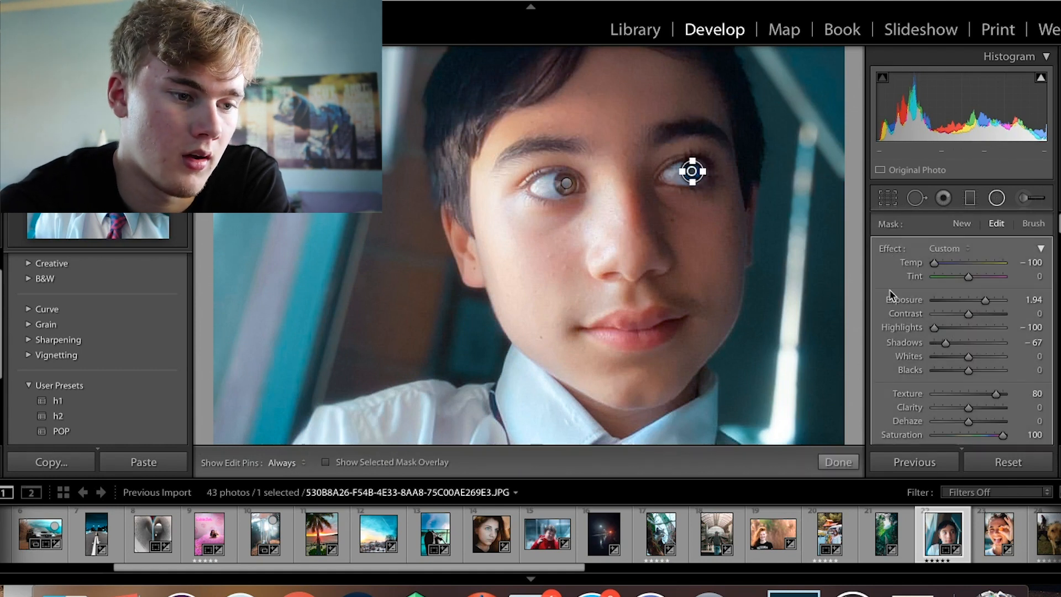
{"action": "double_click", "coordinate": [896, 250]}
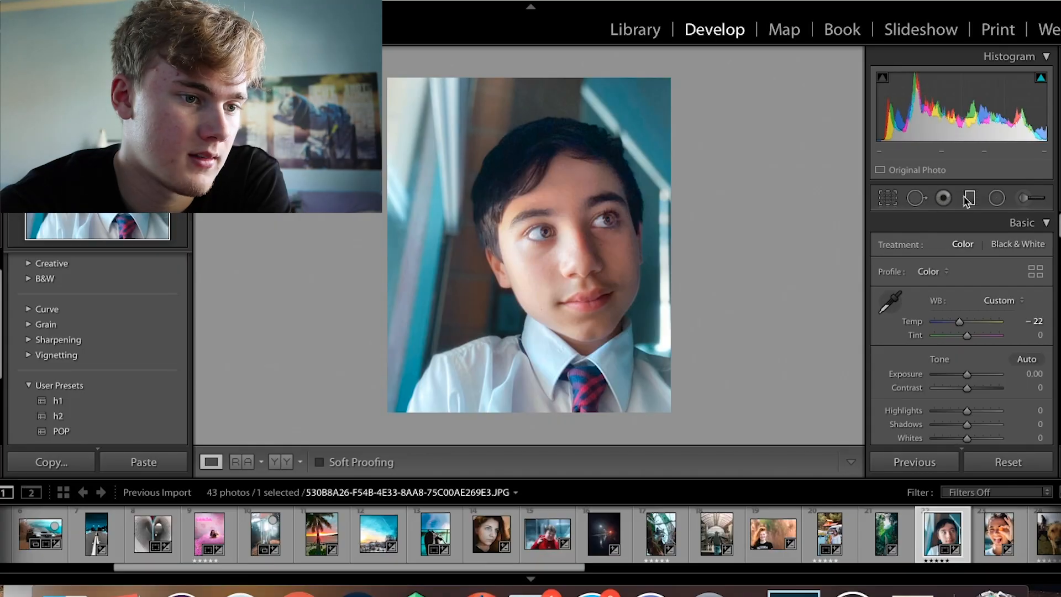
- Add a diagonal graduated filter from the portrait's upper left to the forehead, reset its effect settings and set exposure to 1.11
{"action": "left_click", "coordinate": [968, 199]}
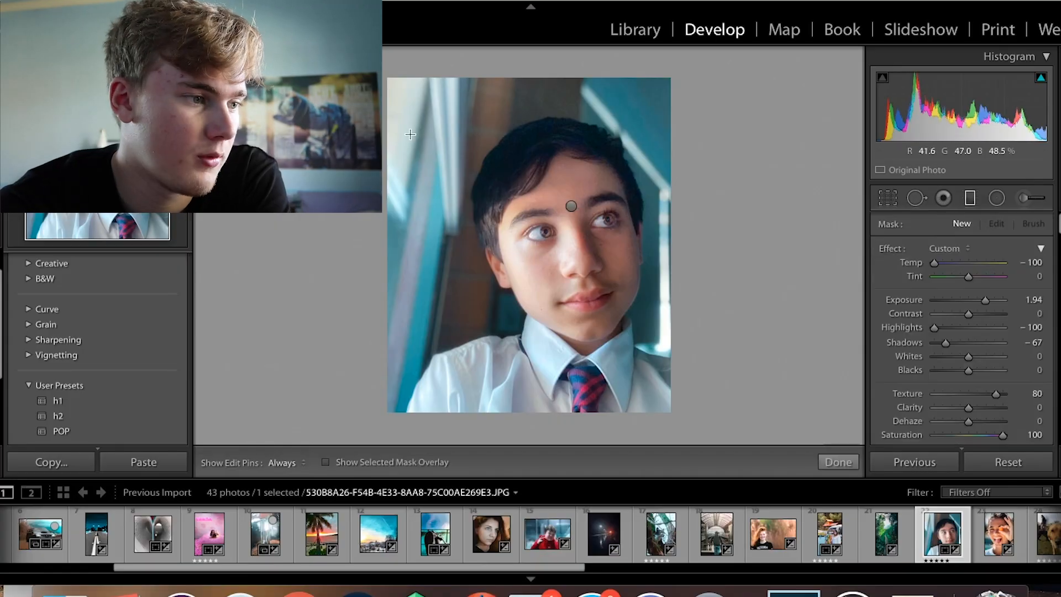
{"action": "left_click_drag", "start_coordinate": [412, 136], "coordinate": [573, 209]}
{"action": "double_click", "coordinate": [894, 250]}
{"action": "left_click_drag", "start_coordinate": [969, 300], "coordinate": [972, 304]}
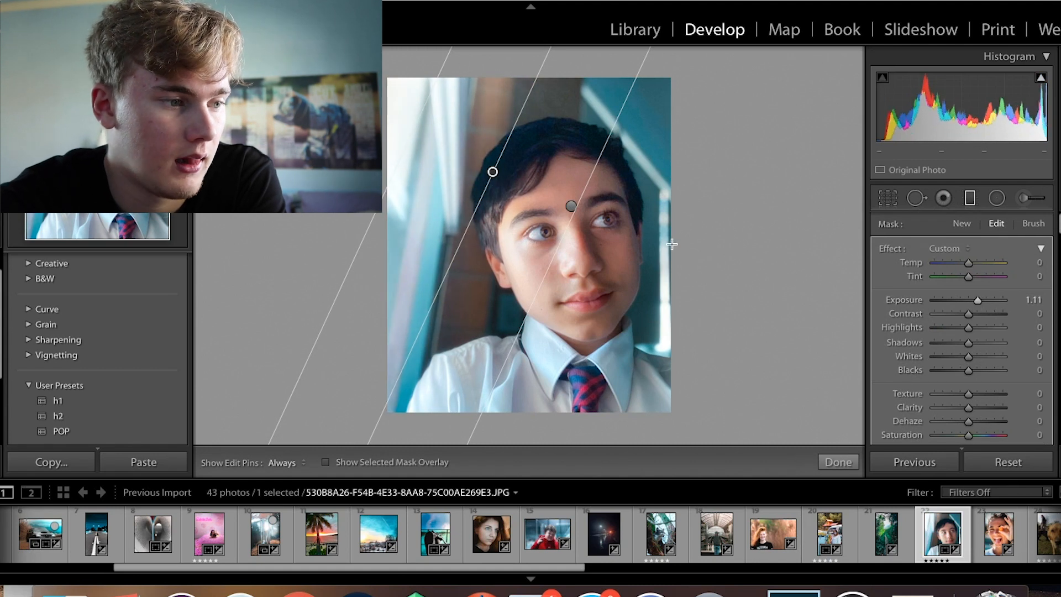
- Adjust the graduated filter across the boy's face and compare the before and after versions side by side
{"action": "left_click_drag", "start_coordinate": [585, 211], "coordinate": [622, 221]}
{"action": "left_click", "coordinate": [571, 207]}
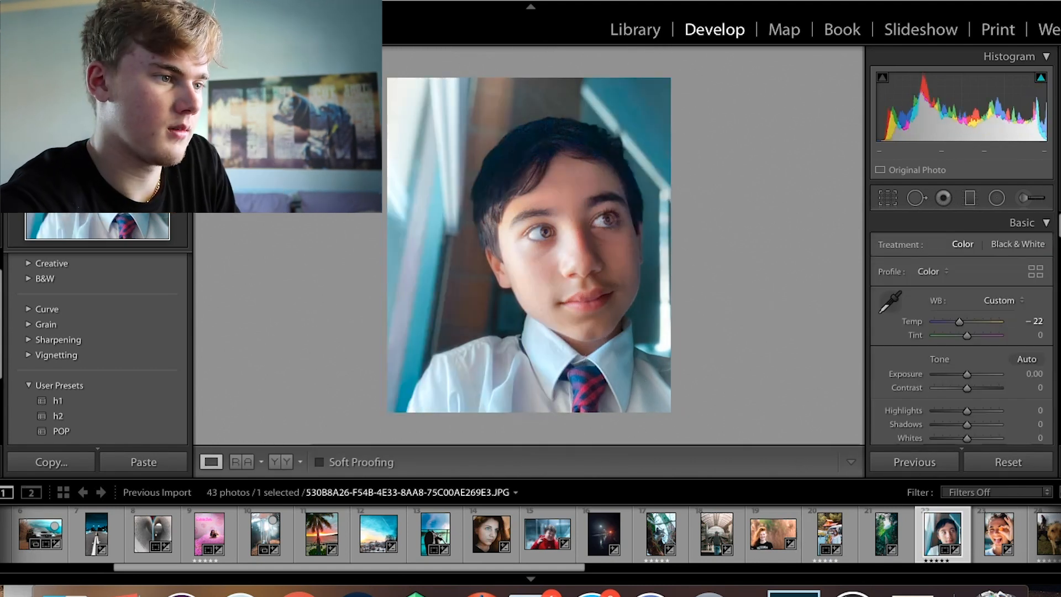
{"action": "left_click", "coordinate": [395, 1]}
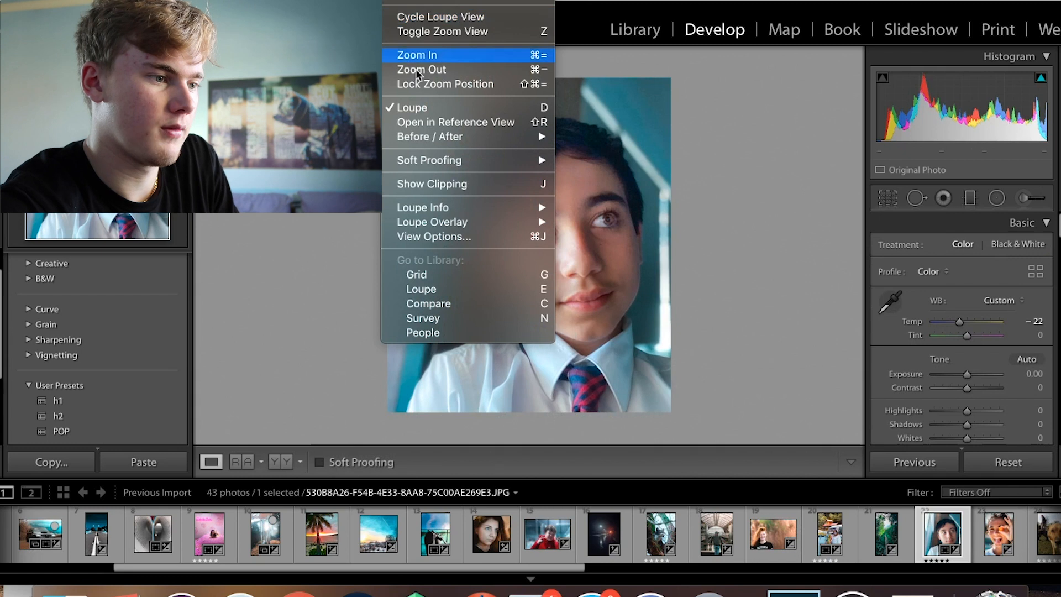
{"action": "mouse_move", "coordinate": [420, 137]}
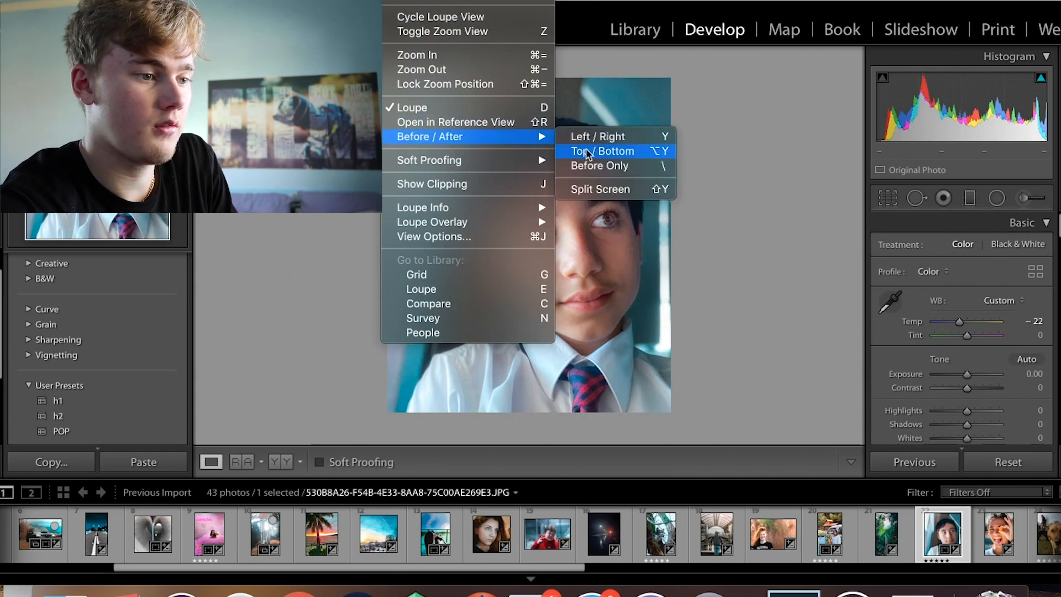
{"action": "left_click", "coordinate": [594, 136]}
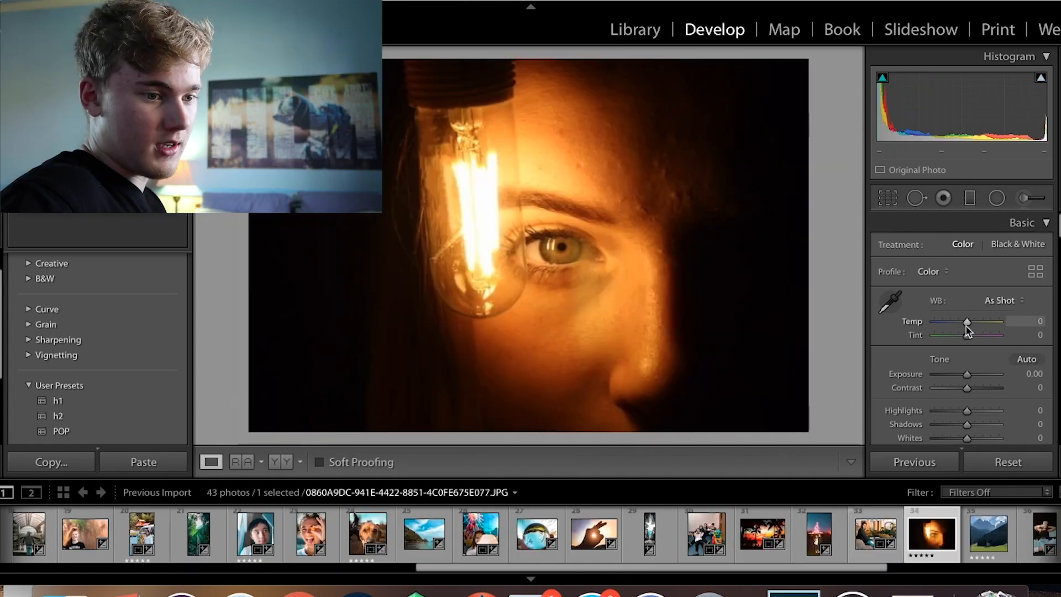
- Cool the light-bulb portrait to a temperature of -77 and undo the magenta hue shift
{"action": "left_click_drag", "start_coordinate": [970, 323], "coordinate": [956, 323]}
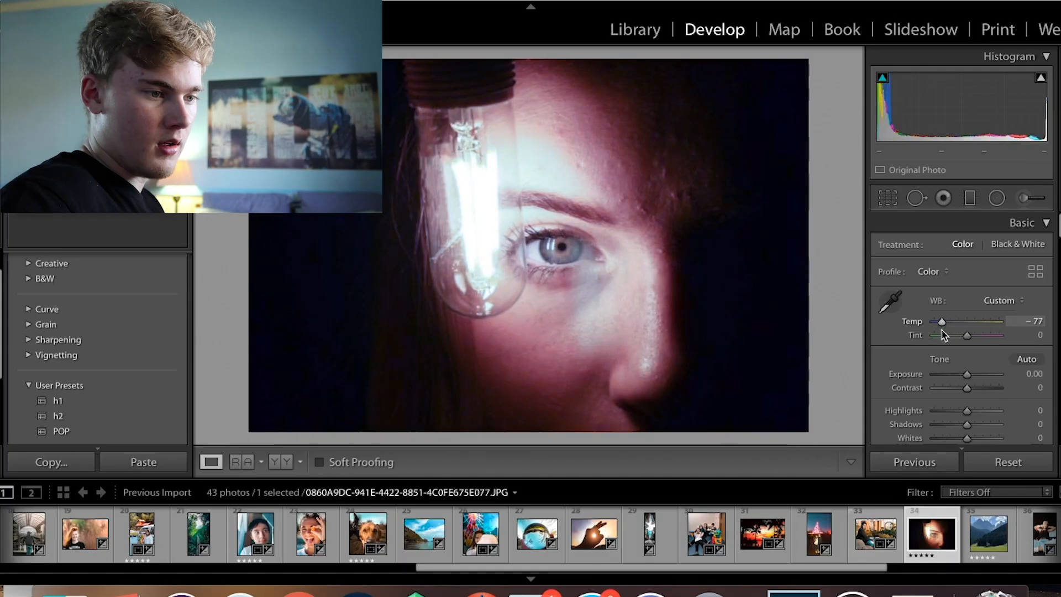
{"action": "scroll", "coordinate": [947, 359], "scroll_direction": "down", "scroll_amount": 10}
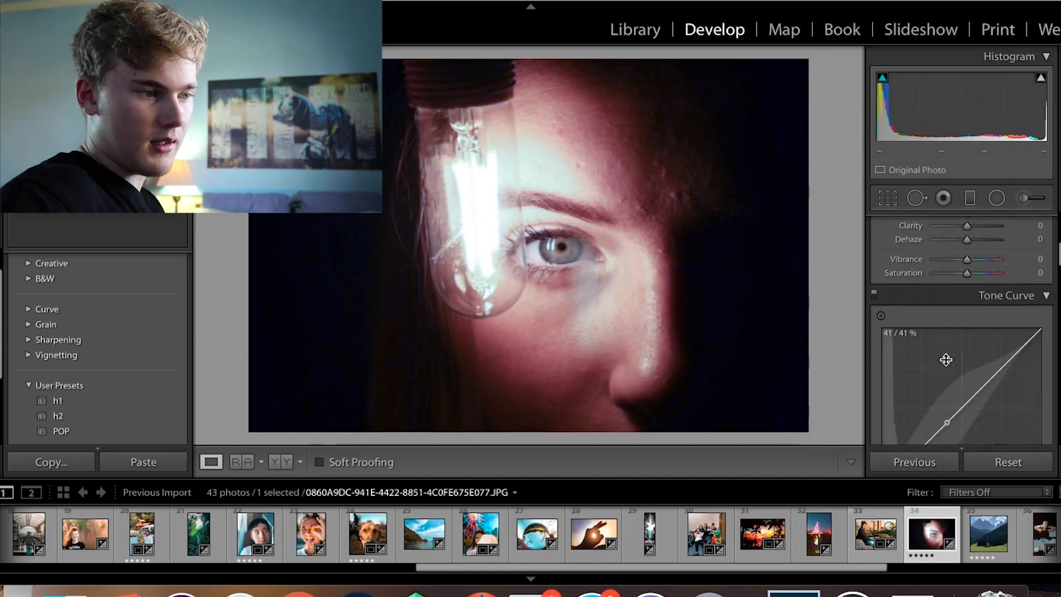
{"action": "key", "text": "super+z"}
- Set the light-bulb portrait's HSL saturation to -100 for magenta, purple and red, and +100 for green
{"action": "left_click", "coordinate": [934, 247]}
{"action": "left_click_drag", "start_coordinate": [971, 380], "coordinate": [889, 382]}
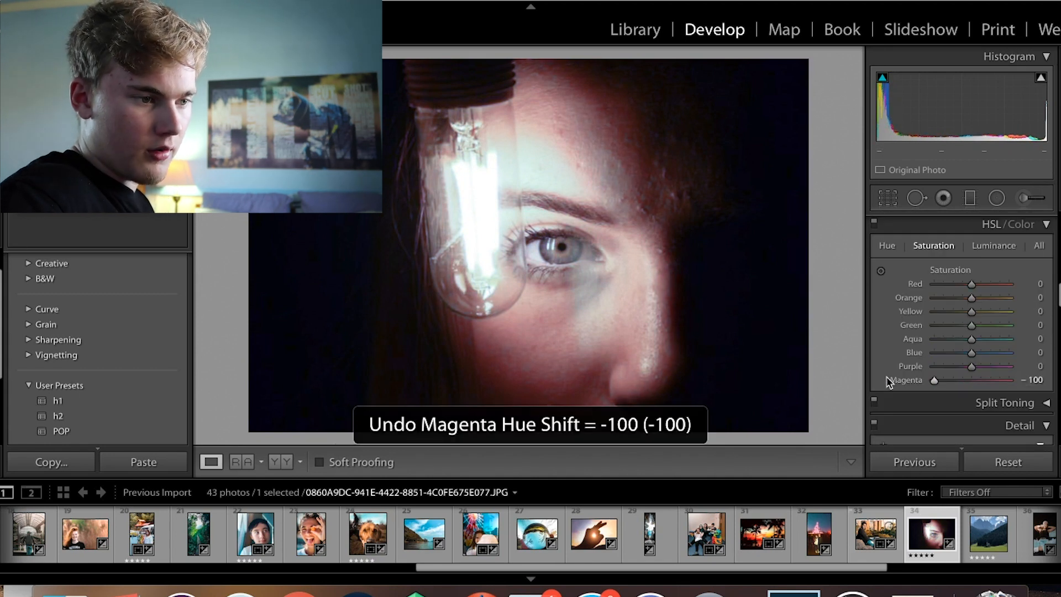
{"action": "left_click_drag", "start_coordinate": [971, 366], "coordinate": [860, 364]}
{"action": "left_click_drag", "start_coordinate": [971, 325], "coordinate": [1014, 325]}
{"action": "left_click_drag", "start_coordinate": [972, 284], "coordinate": [901, 293]}
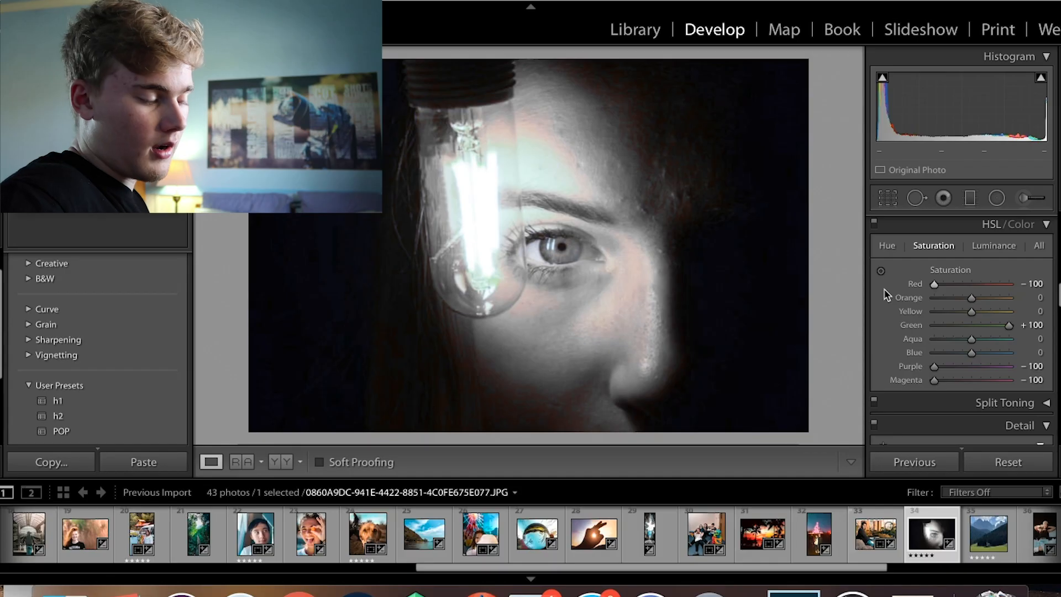
- Undo the last three saturation changes on the light-bulb portrait
{"action": "key", "text": "super+z"}
{"action": "key", "text": "super+z"}
{"action": "key", "text": "super+z"}
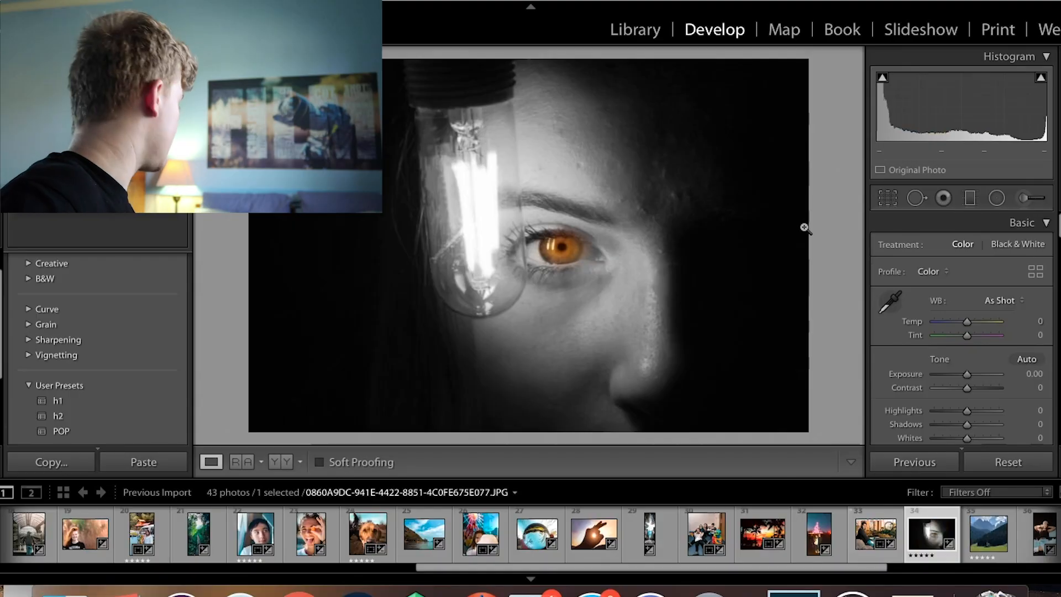
- Crop the light-bulb portrait inward from its right edge, trimming the dark area beside the face, with the angle at 0.91
{"action": "key", "text": "r"}
{"action": "left_click_drag", "start_coordinate": [806, 248], "coordinate": [763, 251]}
{"action": "key", "text": "Return"}
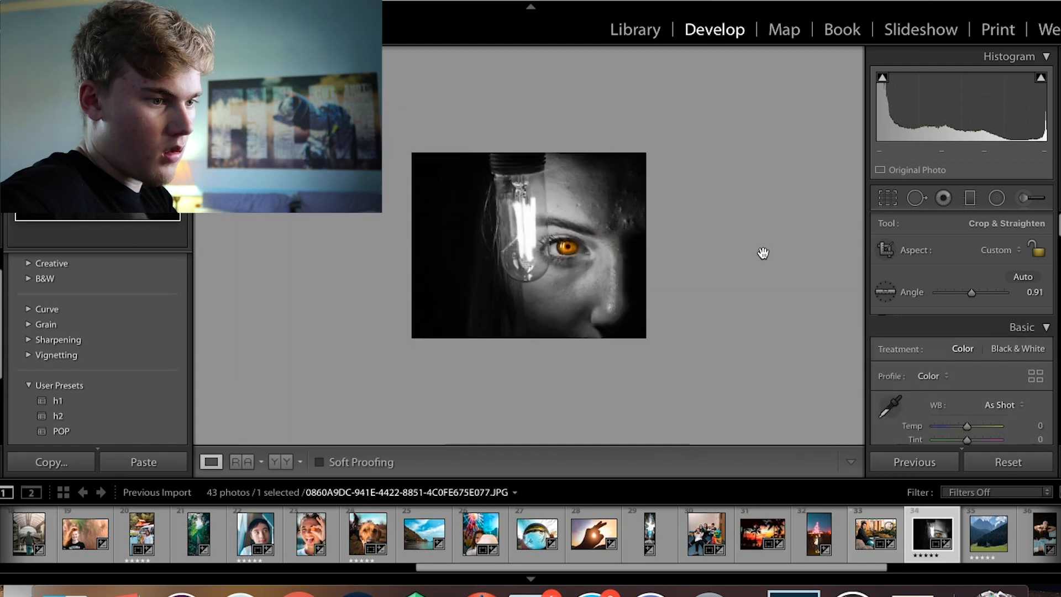